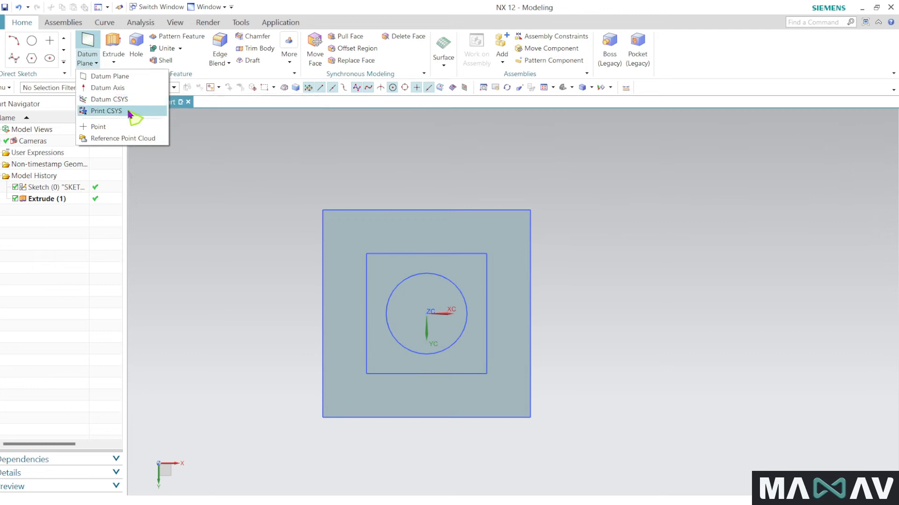
Start an At Distance datum plane referenced to the block face holding the circle and square, with a 100 mm offset.
{"action": "left_click", "coordinate": [115, 76]}
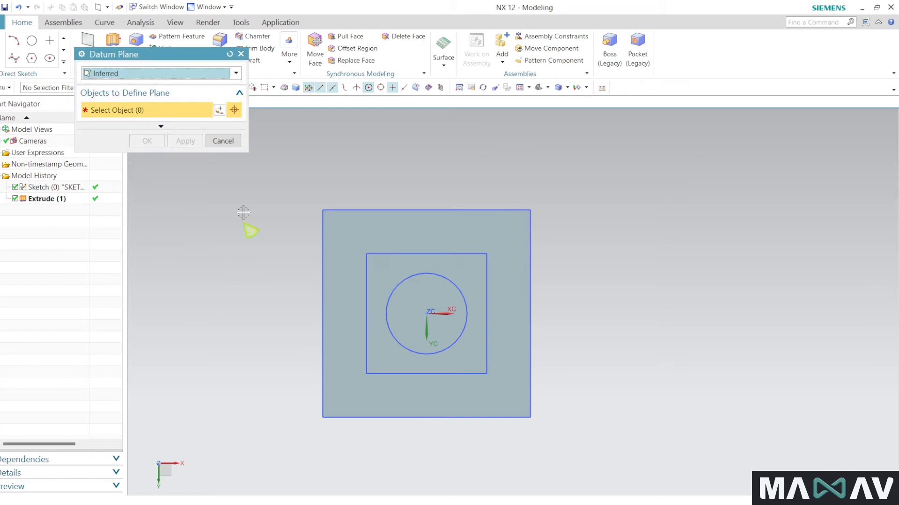
{"action": "left_click", "coordinate": [235, 73]}
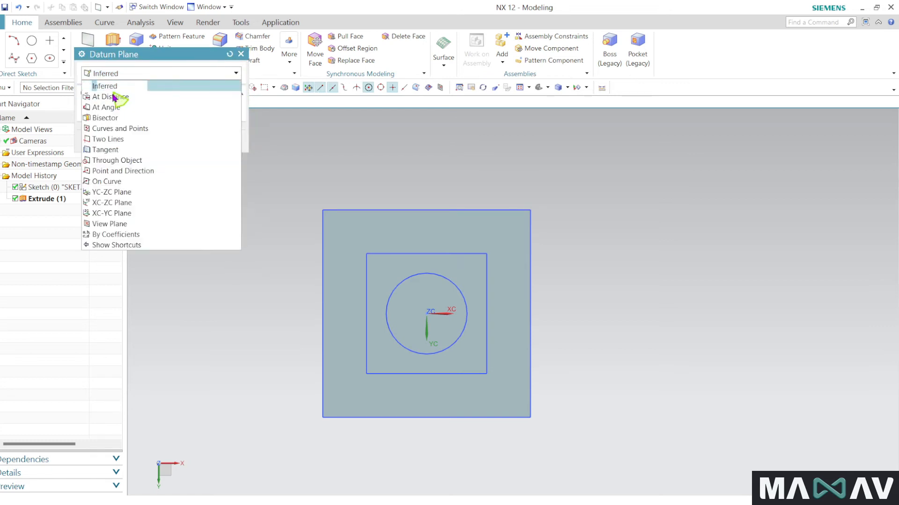
{"action": "left_click", "coordinate": [136, 98]}
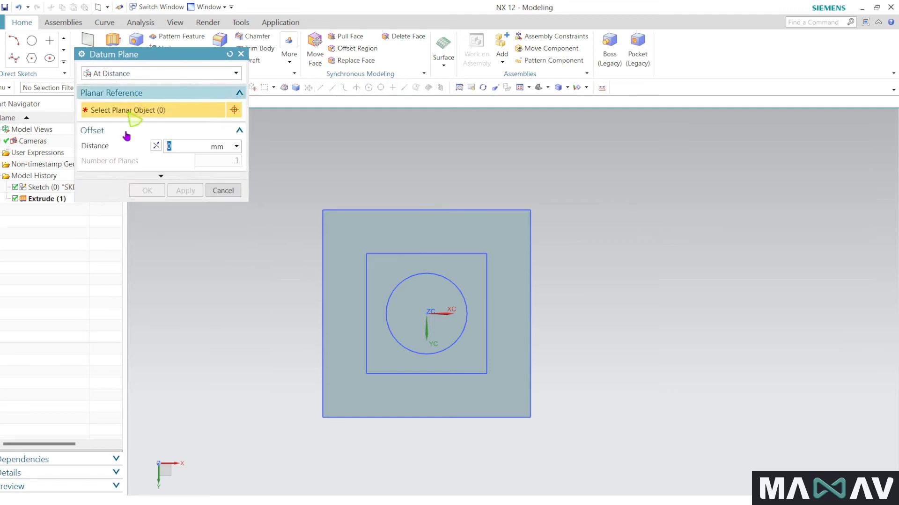
{"action": "middle_click_drag", "start_coordinate": [284, 342], "coordinate": [292, 284]}
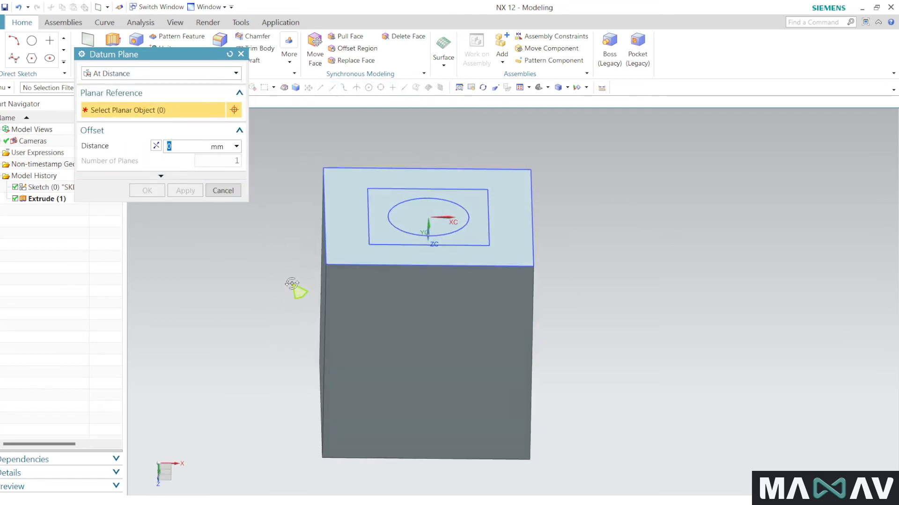
{"action": "left_click", "coordinate": [361, 227]}
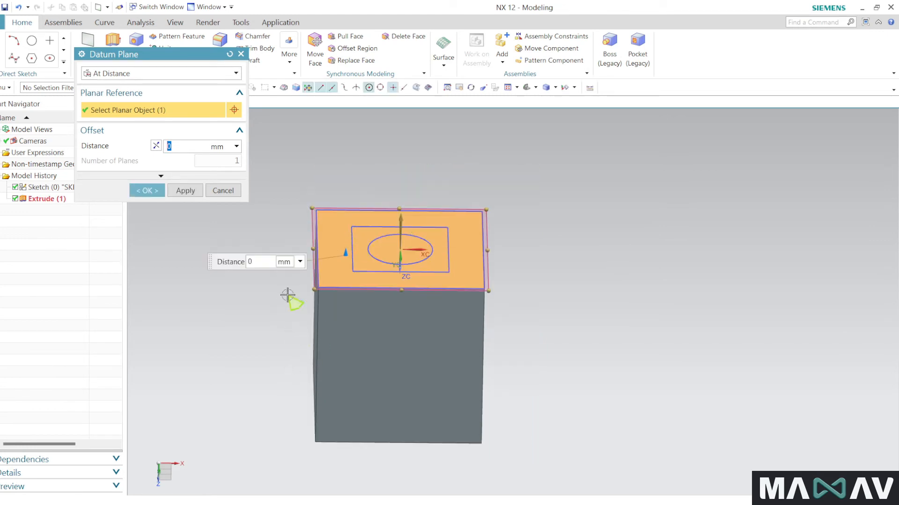
{"action": "middle_click_drag", "start_coordinate": [345, 354], "coordinate": [375, 353]}
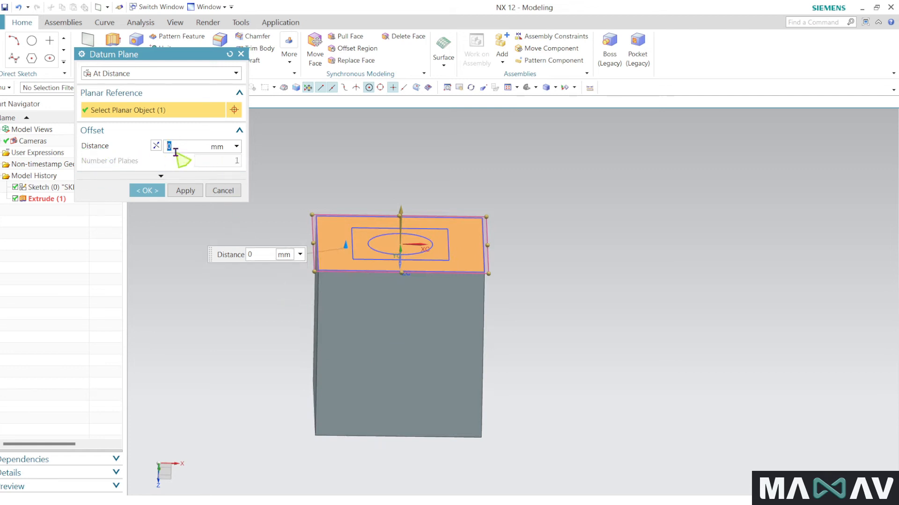
{"action": "type", "text": "0"}
{"action": "key", "text": "Return"}
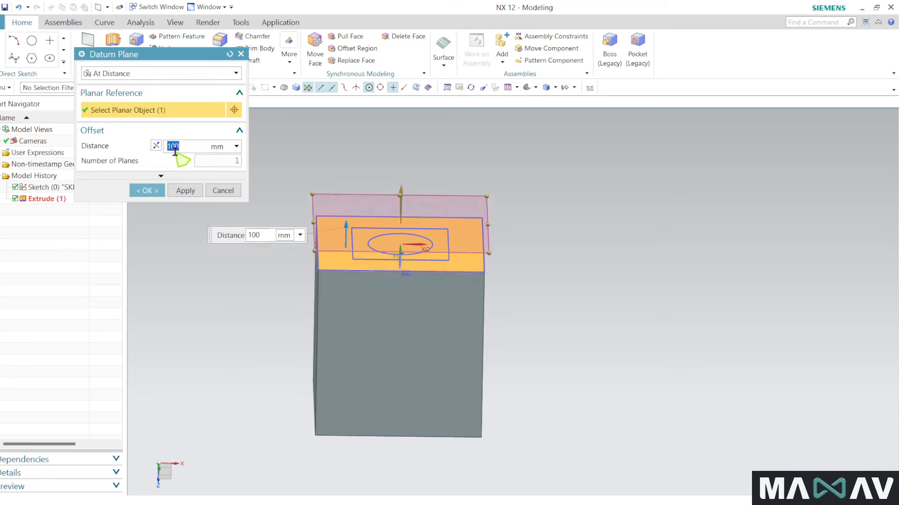
Set the datum plane's offset distance to 1000 mm and create the plane.
{"action": "middle_click_drag", "start_coordinate": [217, 315], "coordinate": [217, 301]}
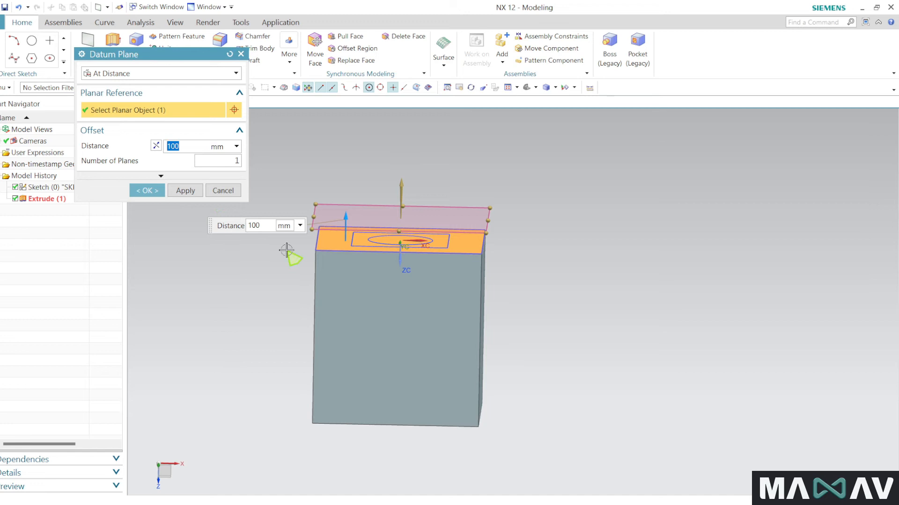
{"action": "key", "text": "F8"}
{"action": "middle_click_drag", "start_coordinate": [268, 362], "coordinate": [278, 283]}
{"action": "key", "text": "Home"}
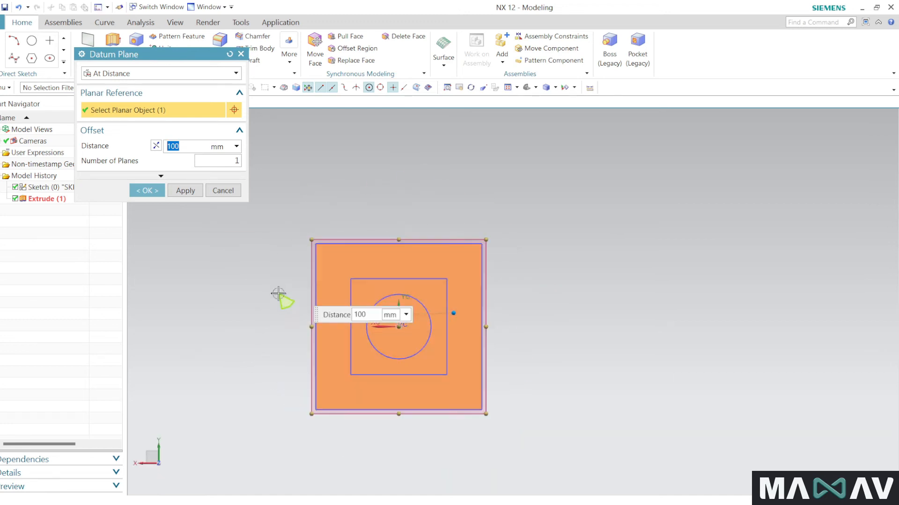
{"action": "middle_click_drag", "start_coordinate": [285, 331], "coordinate": [285, 254]}
{"action": "key", "text": "F8"}
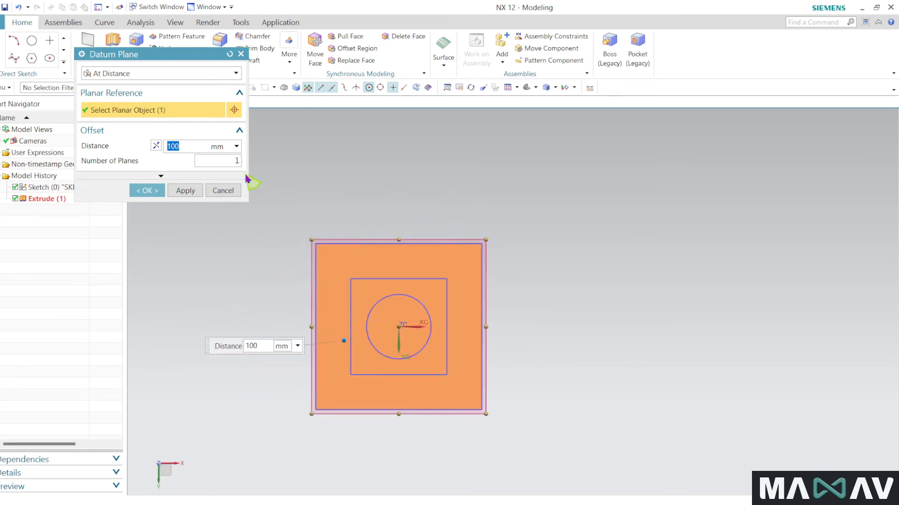
{"action": "double_click", "coordinate": [182, 147]}
{"action": "mouse_move", "coordinate": [233, 279]}
{"action": "middle_mouse_down"}
{"action": "mouse_move", "coordinate": [241, 257]}
{"action": "mouse_move", "coordinate": [281, 331]}
{"action": "mouse_move", "coordinate": [226, 280]}
{"action": "mouse_move", "coordinate": [237, 257]}
{"action": "mouse_move", "coordinate": [226, 269]}
{"action": "mouse_move", "coordinate": [251, 265]}
{"action": "mouse_move", "coordinate": [260, 275]}
{"action": "mouse_move", "coordinate": [243, 277]}
{"action": "middle_mouse_up"}
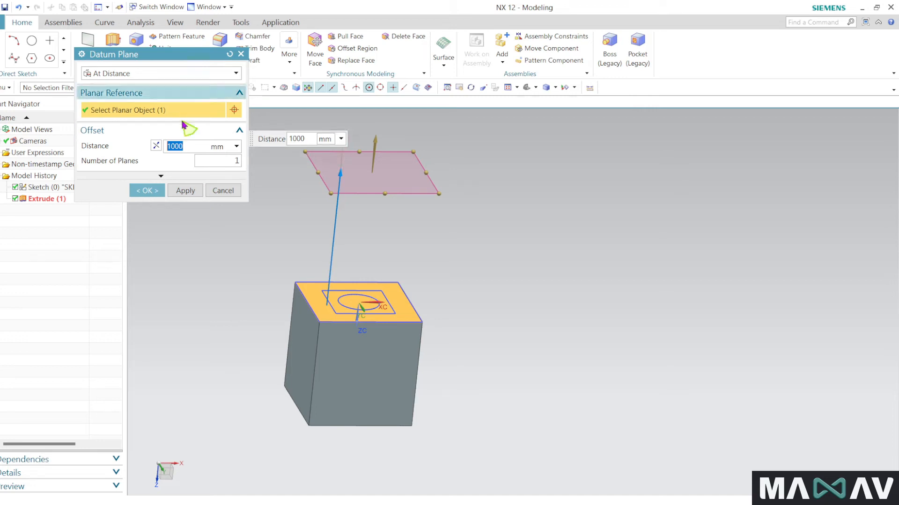
{"action": "left_click", "coordinate": [152, 192]}
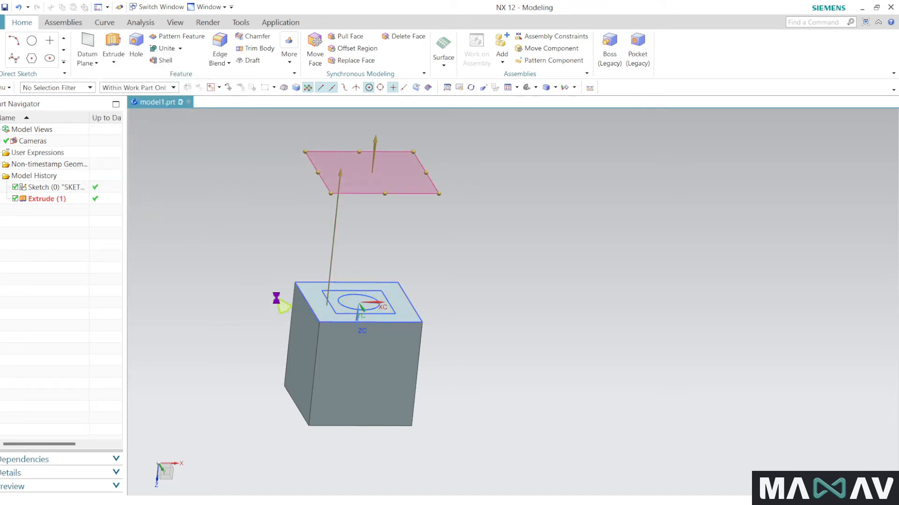
Sketch a large circle centred roughly on the offset datum plane and finish the sketch.
{"action": "mouse_move", "coordinate": [274, 295]}
{"action": "middle_mouse_down"}
{"action": "mouse_move", "coordinate": [253, 304]}
{"action": "mouse_move", "coordinate": [263, 292]}
{"action": "mouse_move", "coordinate": [268, 311]}
{"action": "mouse_move", "coordinate": [257, 319]}
{"action": "mouse_move", "coordinate": [210, 302]}
{"action": "mouse_move", "coordinate": [225, 304]}
{"action": "middle_mouse_up"}
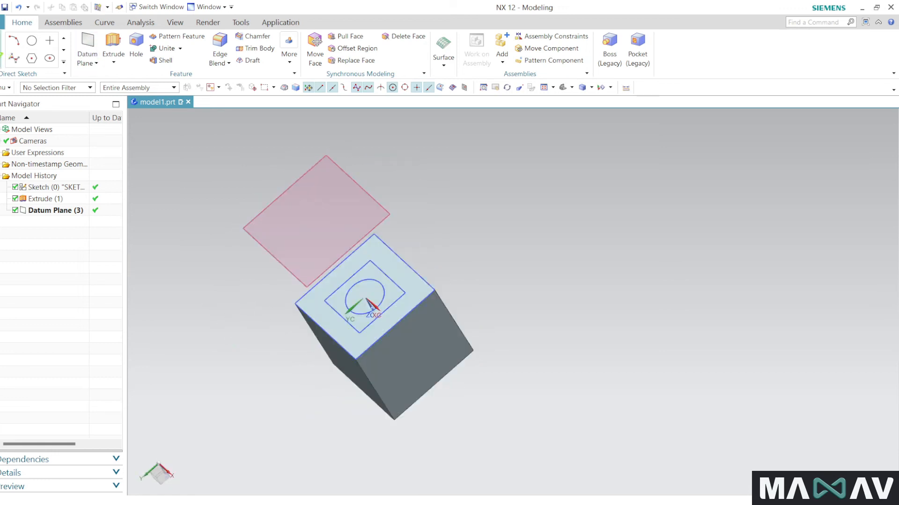
{"action": "left_click", "coordinate": [1, 53]}
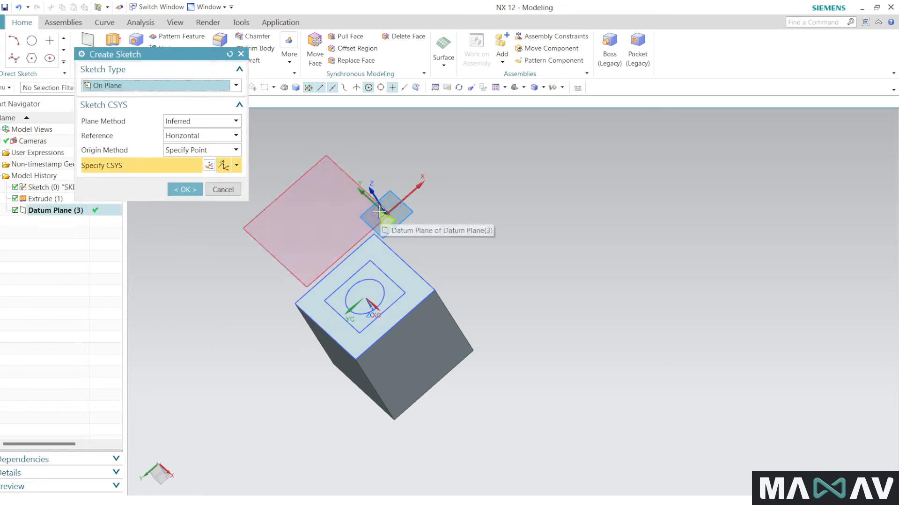
{"action": "left_click", "coordinate": [325, 158]}
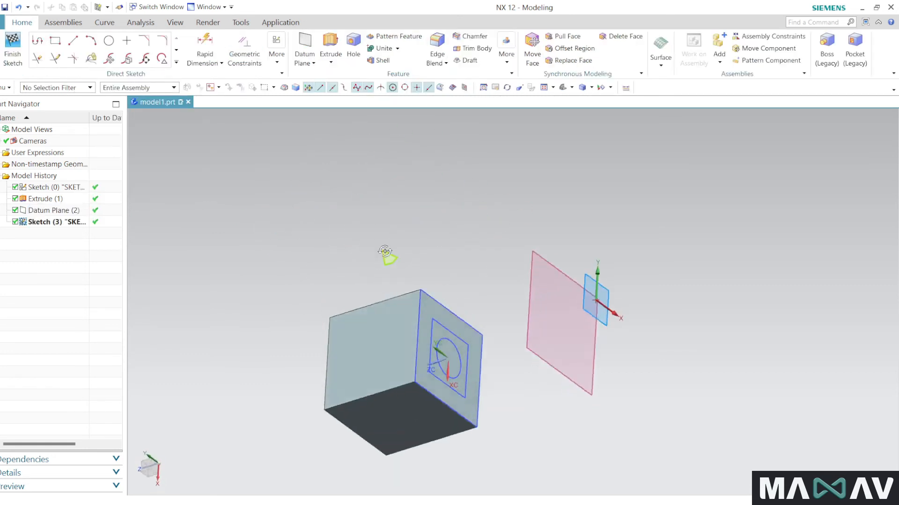
{"action": "key", "text": "o"}
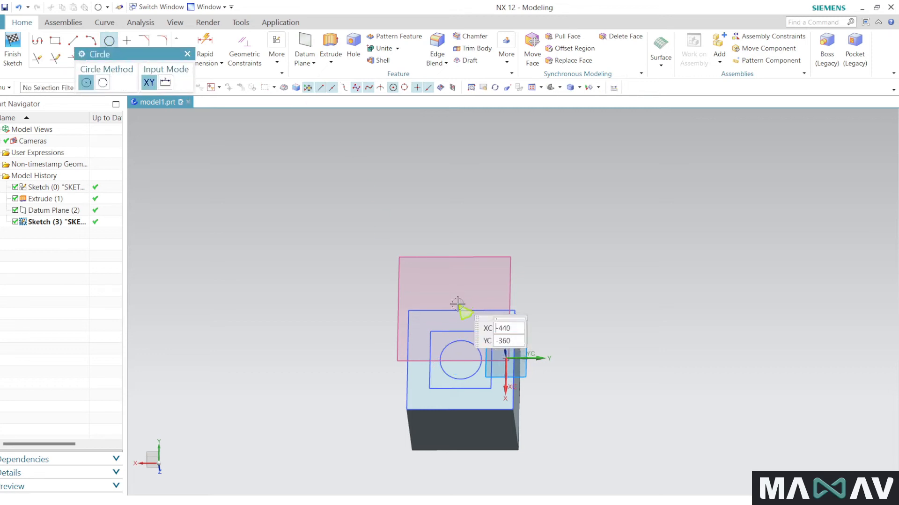
{"action": "left_click", "coordinate": [455, 281]}
{"action": "left_click", "coordinate": [461, 356]}
{"action": "mouse_move", "coordinate": [293, 328]}
{"action": "middle_mouse_down"}
{"action": "mouse_move", "coordinate": [289, 307]}
{"action": "mouse_move", "coordinate": [283, 322]}
{"action": "mouse_move", "coordinate": [271, 313]}
{"action": "middle_mouse_up"}
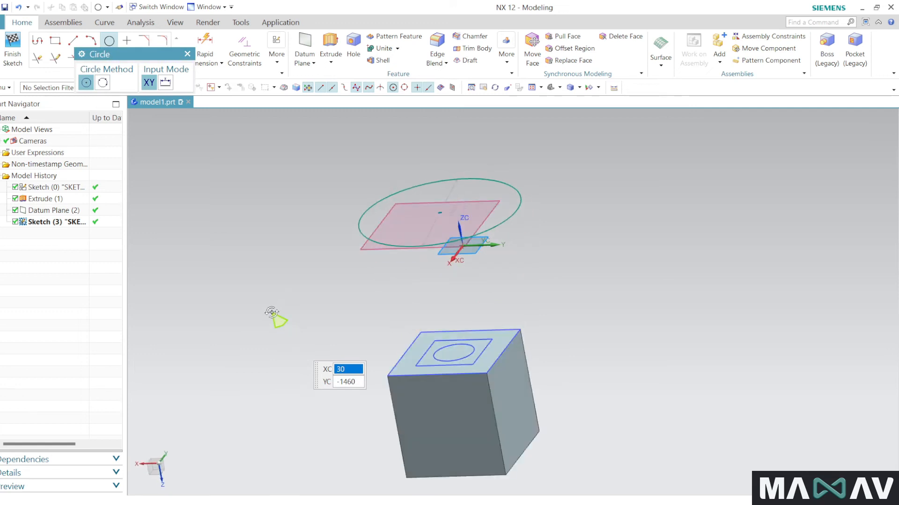
{"action": "left_click", "coordinate": [187, 55]}
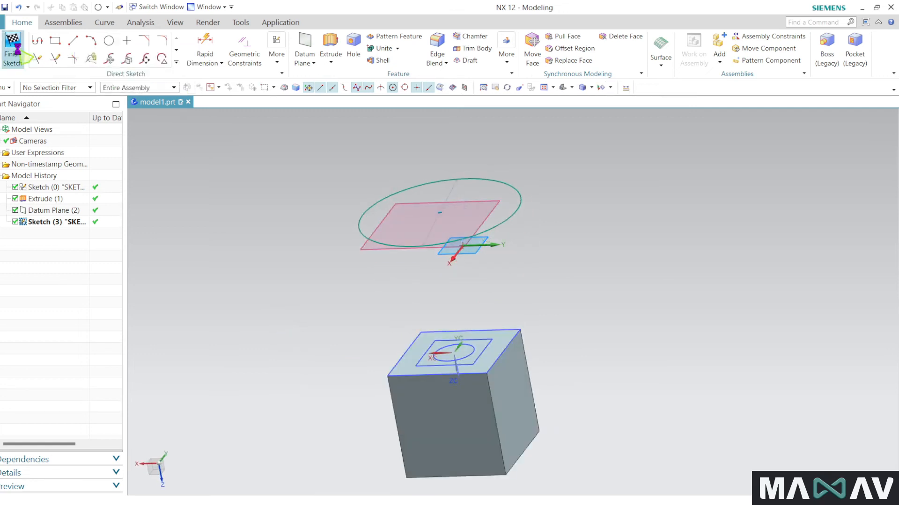
{"action": "left_click", "coordinate": [15, 47]}
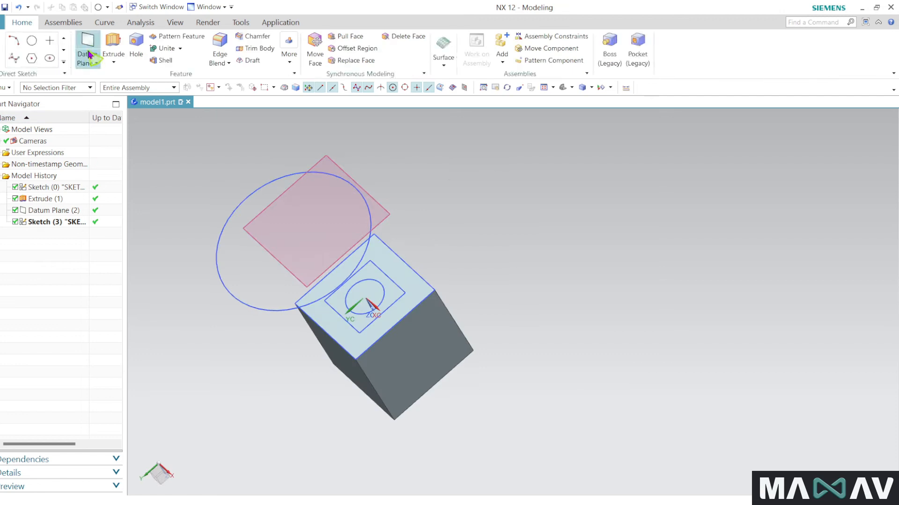
Define an At Angle datum plane referenced to the block's sketched face, passing through one edge of the inner square at 45°.
{"action": "left_click", "coordinate": [94, 40]}
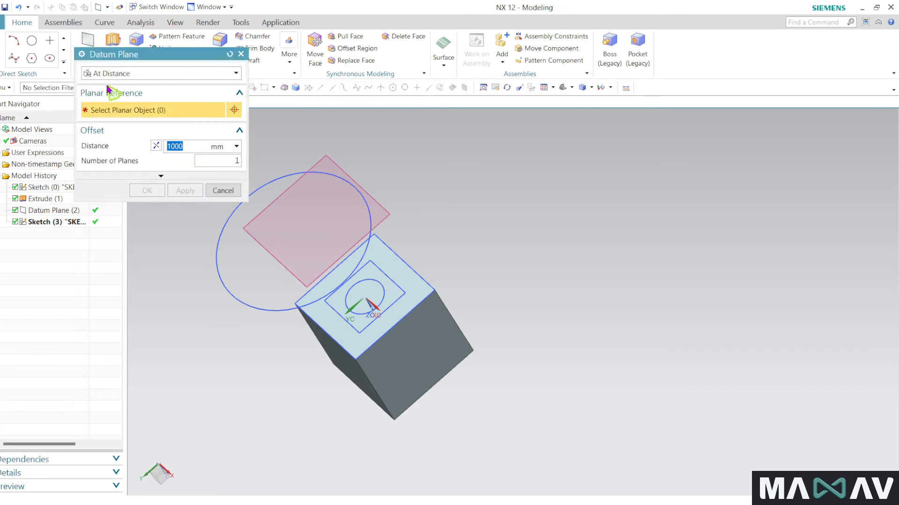
{"action": "left_click", "coordinate": [147, 75]}
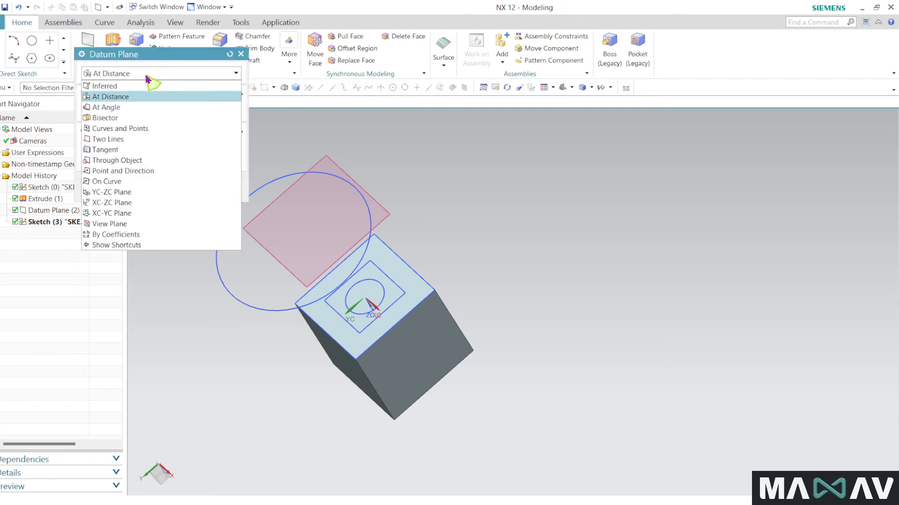
{"action": "left_click", "coordinate": [128, 111]}
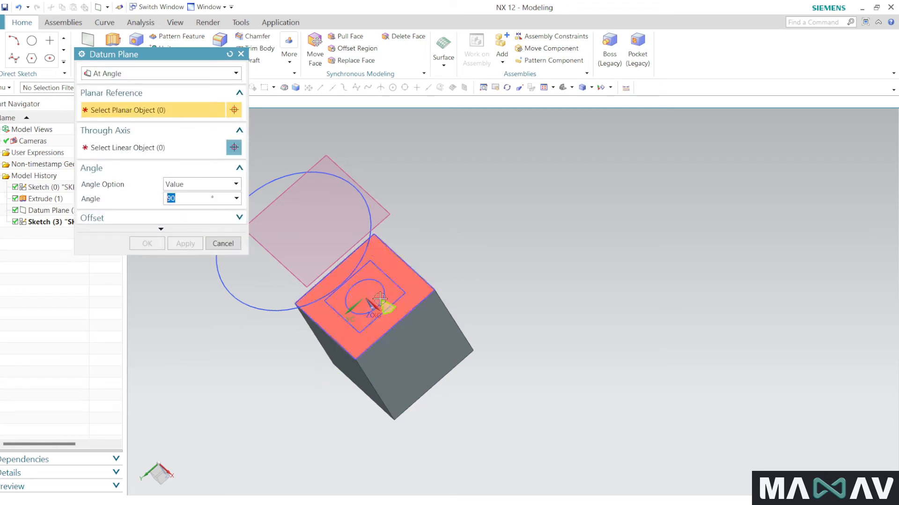
{"action": "scroll", "coordinate": [380, 298], "scroll_direction": "up", "scroll_amount": 3}
{"action": "left_click", "coordinate": [380, 273]}
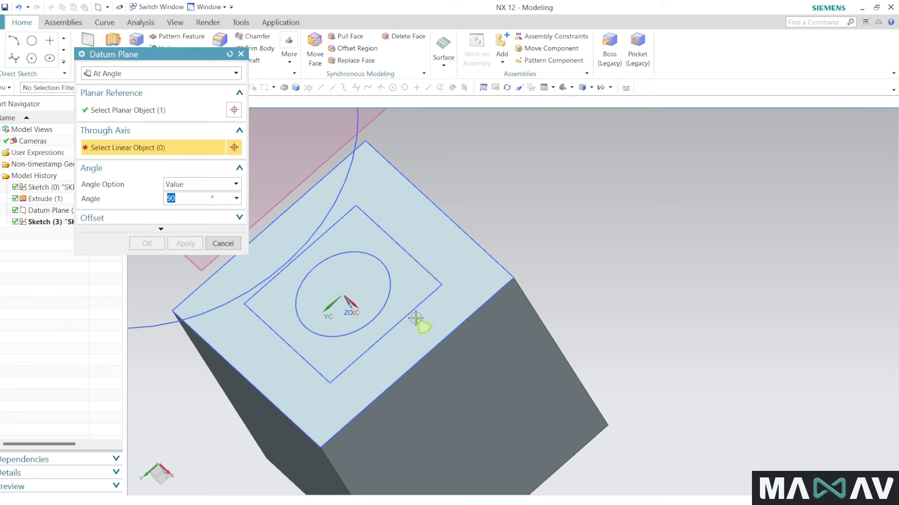
{"action": "left_click", "coordinate": [407, 252]}
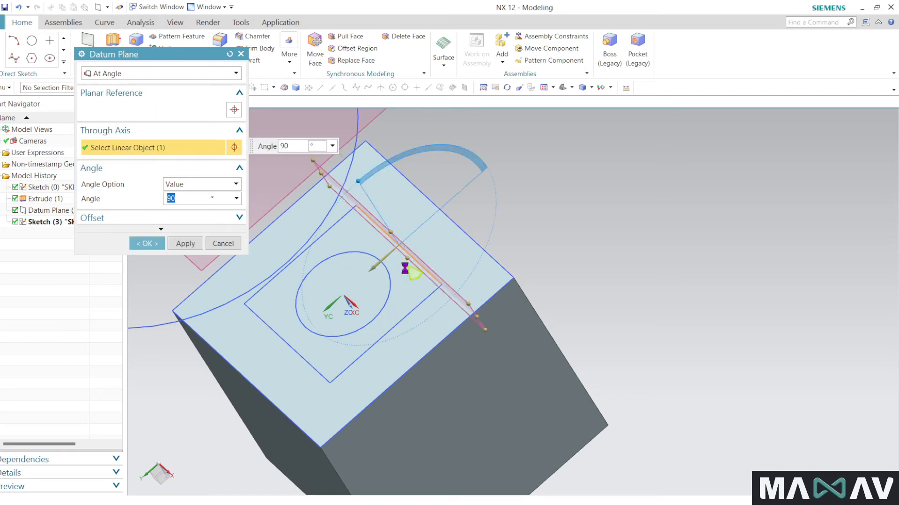
{"action": "mouse_move", "coordinate": [377, 340]}
{"action": "middle_mouse_down"}
{"action": "mouse_move", "coordinate": [370, 315]}
{"action": "mouse_move", "coordinate": [341, 298]}
{"action": "mouse_move", "coordinate": [343, 319]}
{"action": "mouse_move", "coordinate": [355, 322]}
{"action": "middle_mouse_up"}
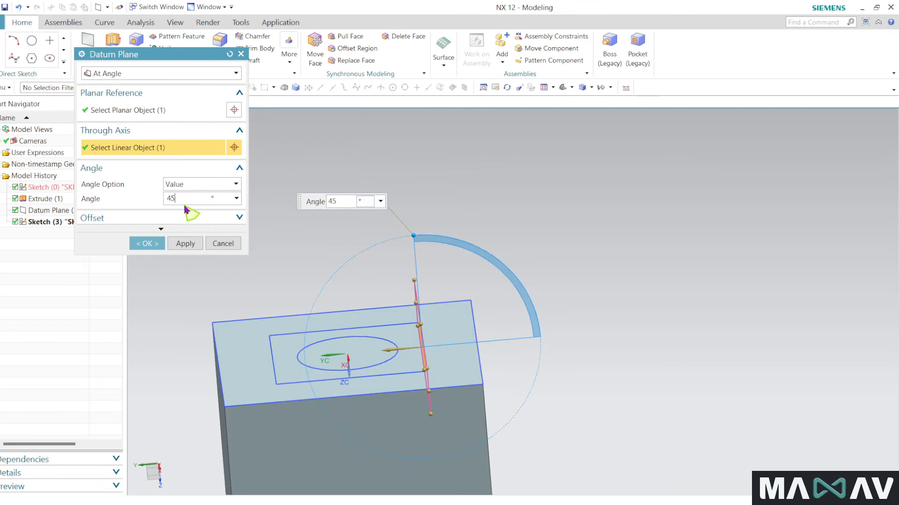
{"action": "key", "text": "Return"}
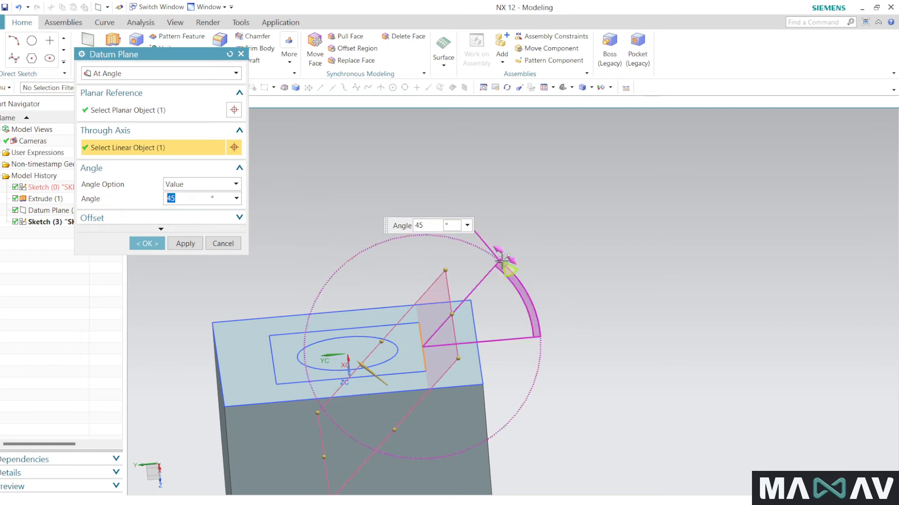
Adjust the plane's angle to 44° and move its axis to the adjacent edge of the inner square.
{"action": "left_click_drag", "start_coordinate": [501, 258], "coordinate": [462, 311]}
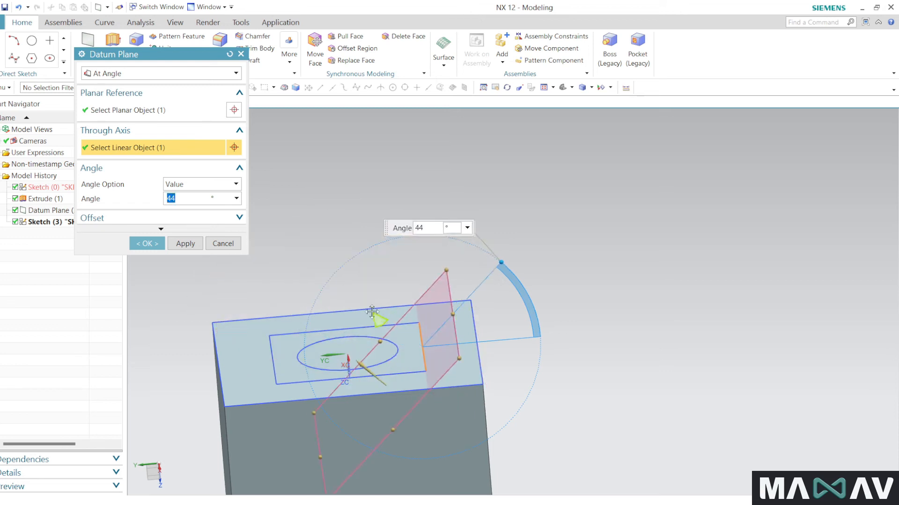
{"action": "left_click", "coordinate": [172, 112]}
{"action": "left_click", "coordinate": [151, 147]}
{"action": "left_click", "coordinate": [338, 329]}
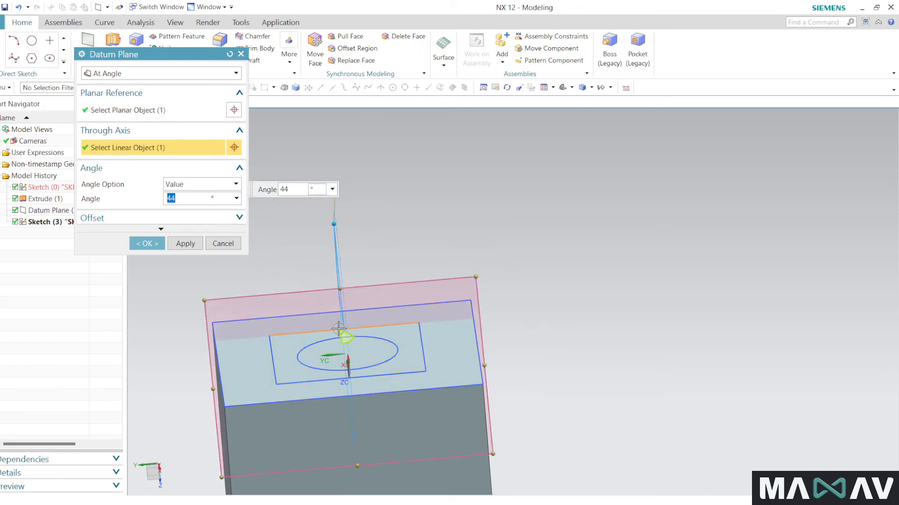
Move the plane's axis to an outer edge of the block's sketched face and adjust the angle to 53°.
{"action": "middle_click_drag", "start_coordinate": [367, 371], "coordinate": [341, 371]}
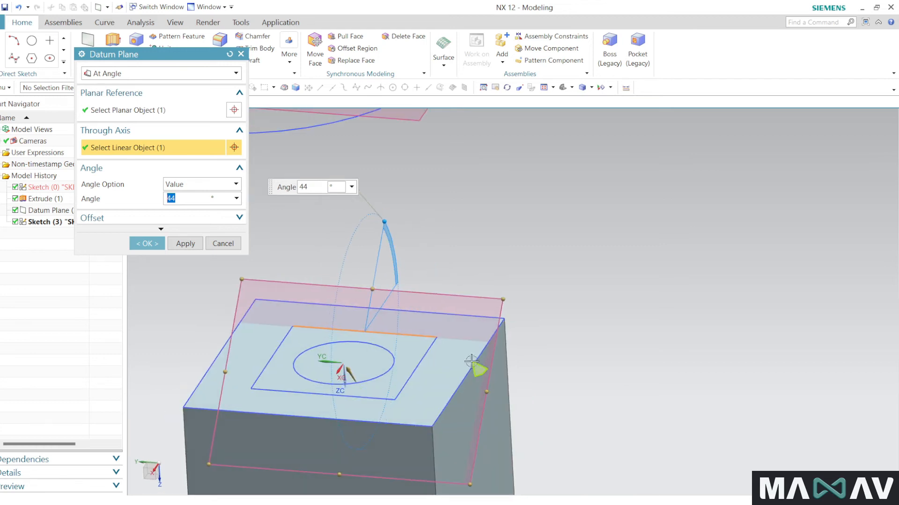
{"action": "middle_click_drag", "start_coordinate": [473, 364], "coordinate": [452, 323]}
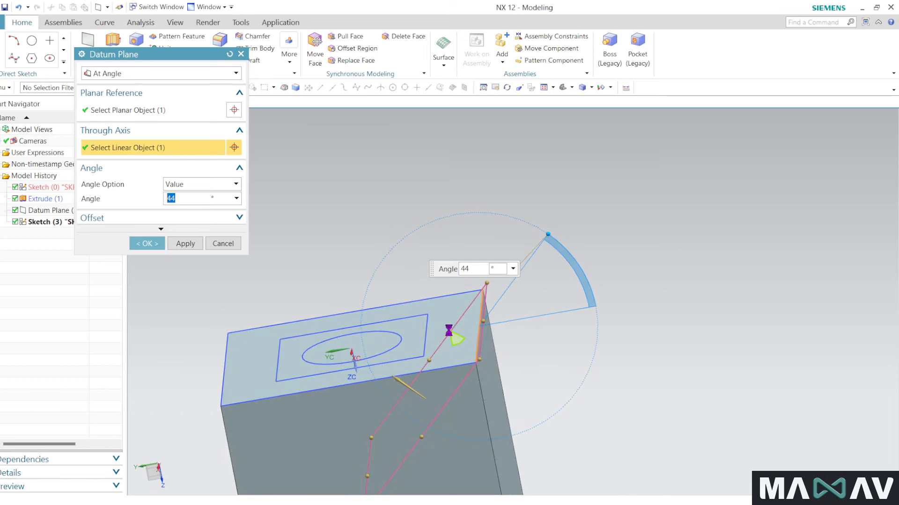
{"action": "left_click_drag", "start_coordinate": [555, 232], "coordinate": [526, 236]}
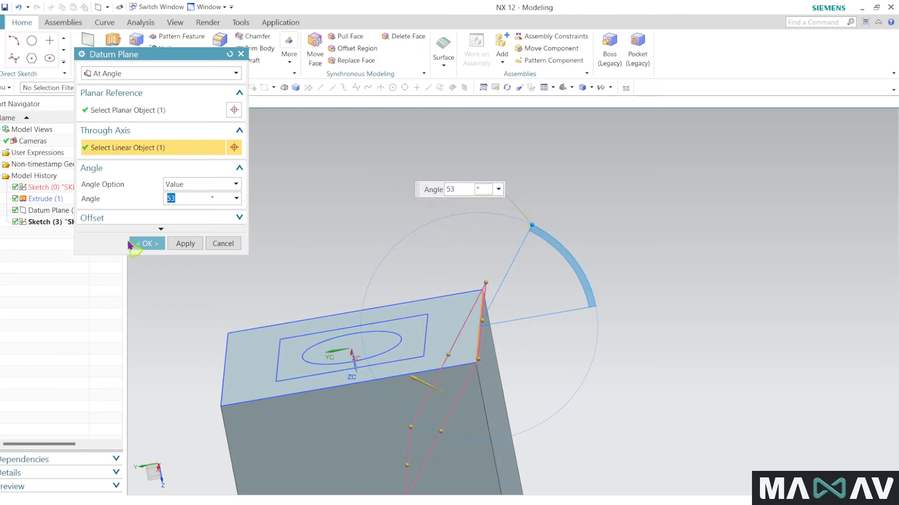
Make the plane perpendicular to the reference face and pass it through the adjacent outer edge of the block.
{"action": "left_click", "coordinate": [202, 185]}
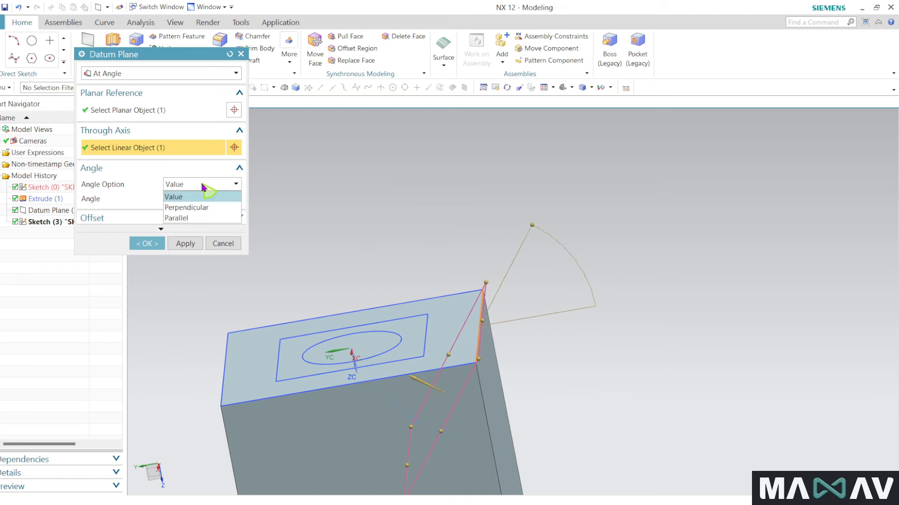
{"action": "left_click", "coordinate": [206, 208]}
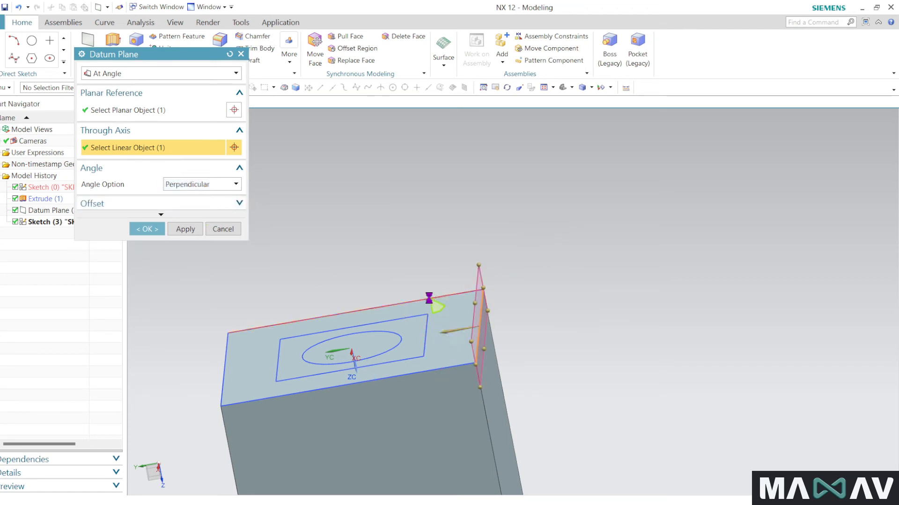
{"action": "left_click", "coordinate": [430, 300]}
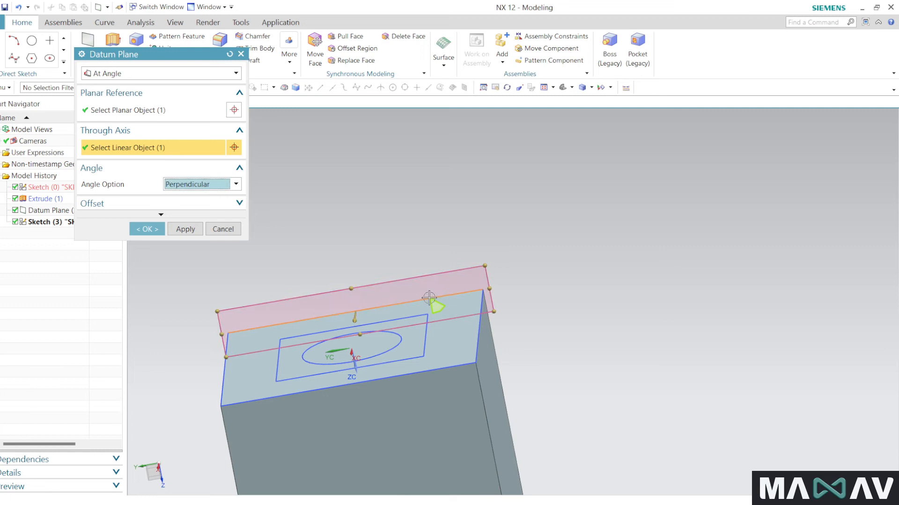
Make the At Angle datum plane parallel to the block's sketched reference face.
{"action": "left_click", "coordinate": [235, 185]}
{"action": "left_click", "coordinate": [197, 217]}
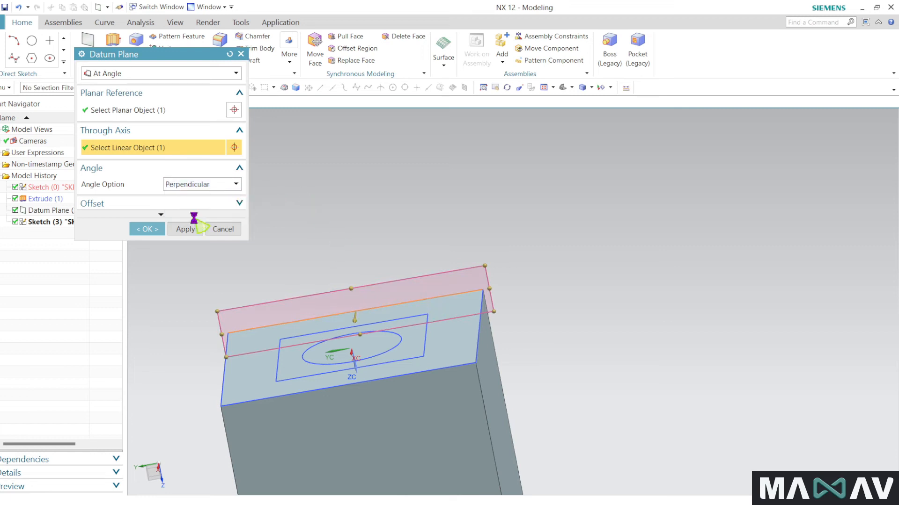
{"action": "mouse_move", "coordinate": [381, 371]}
{"action": "middle_mouse_down"}
{"action": "mouse_move", "coordinate": [352, 367]}
{"action": "mouse_move", "coordinate": [393, 381]}
{"action": "middle_mouse_up"}
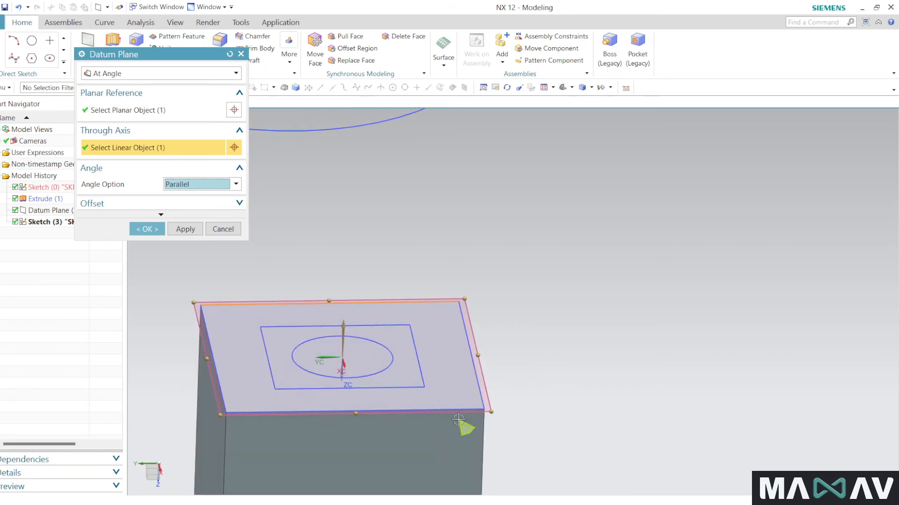
Try to pass the parallel plane through a block side edge that runs perpendicular to the sketched face.
{"action": "left_click", "coordinate": [480, 438]}
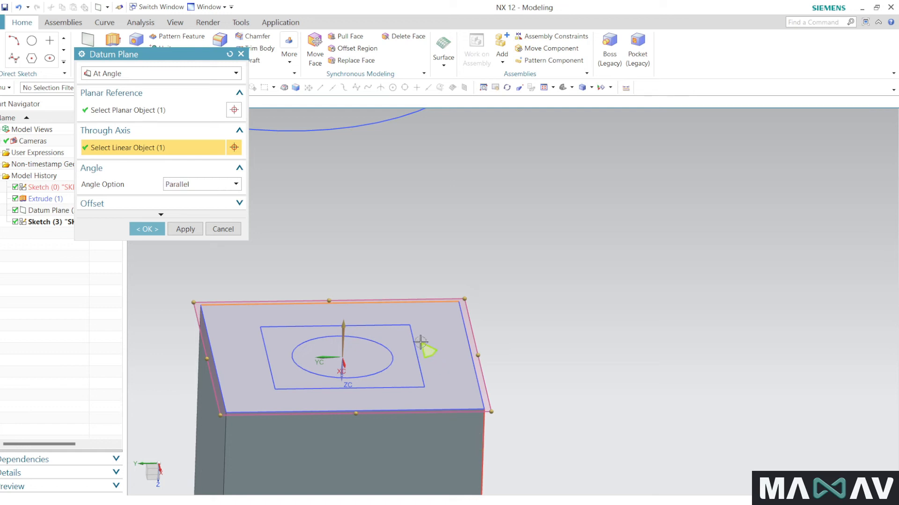
{"action": "middle_click_drag", "start_coordinate": [376, 359], "coordinate": [380, 354]}
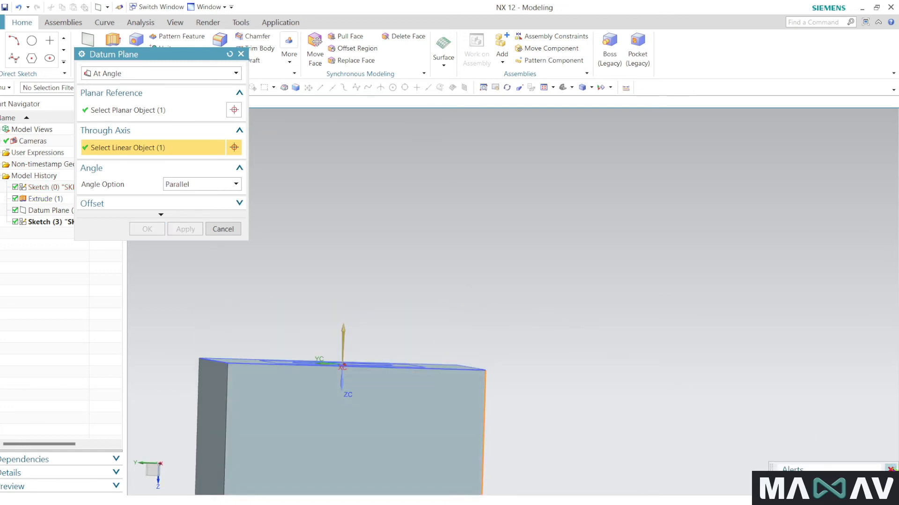
{"action": "left_click", "coordinate": [891, 469]}
{"action": "scroll", "coordinate": [675, 294], "scroll_direction": "down", "scroll_amount": 2}
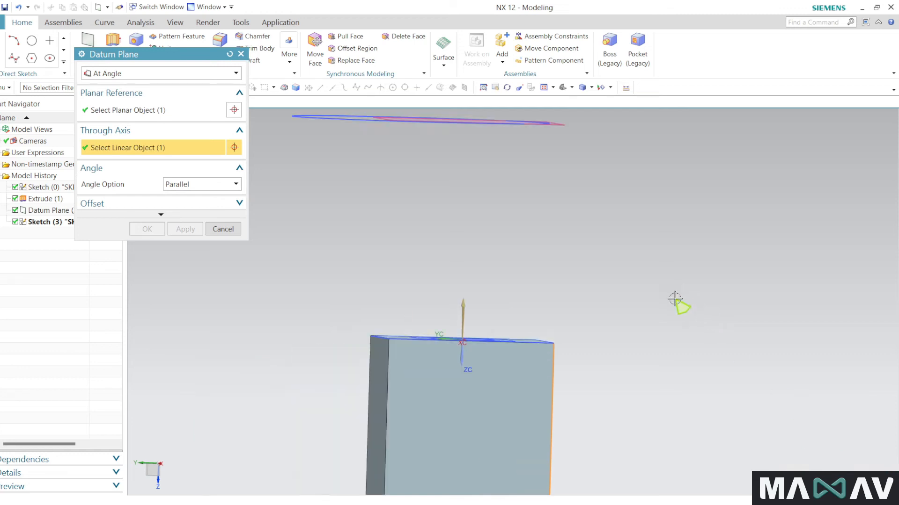
{"action": "scroll", "coordinate": [440, 321], "scroll_direction": "up", "scroll_amount": 1}
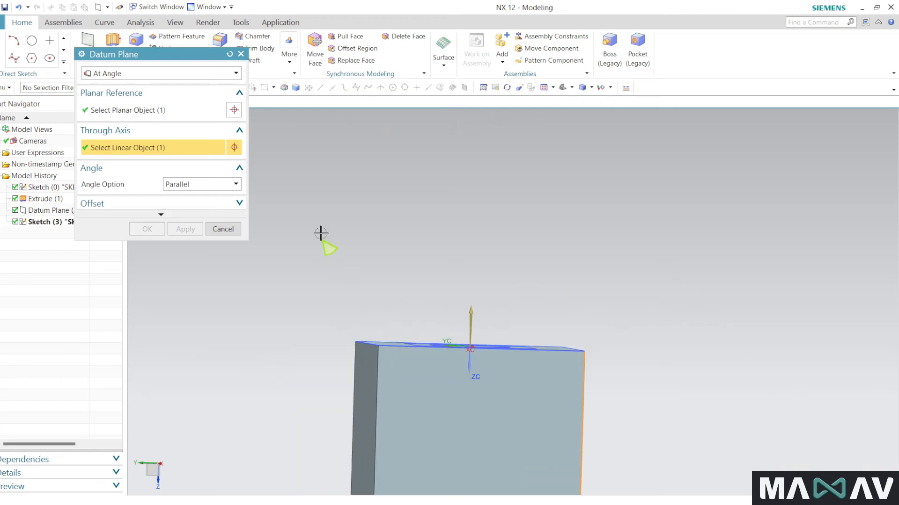
Define a Bisector datum plane between the block's sketched face and the opposite parallel face.
{"action": "left_click", "coordinate": [170, 74]}
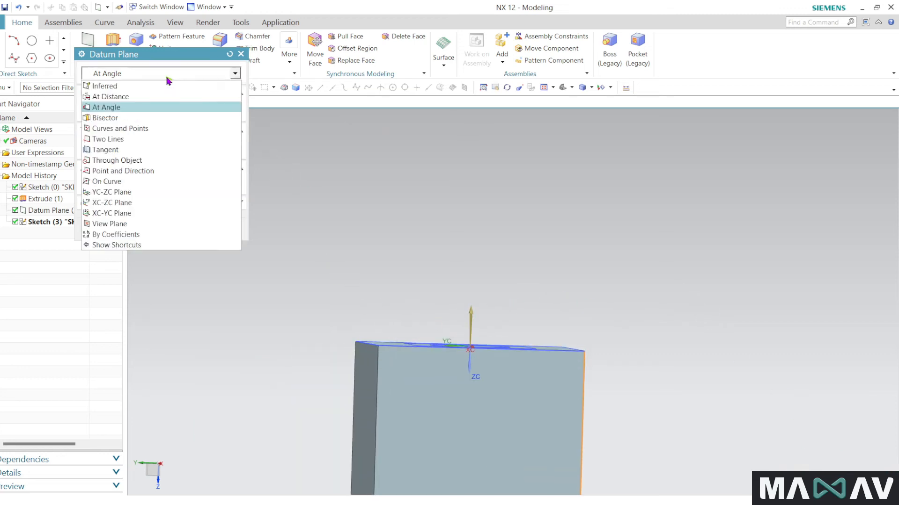
{"action": "left_click", "coordinate": [119, 118]}
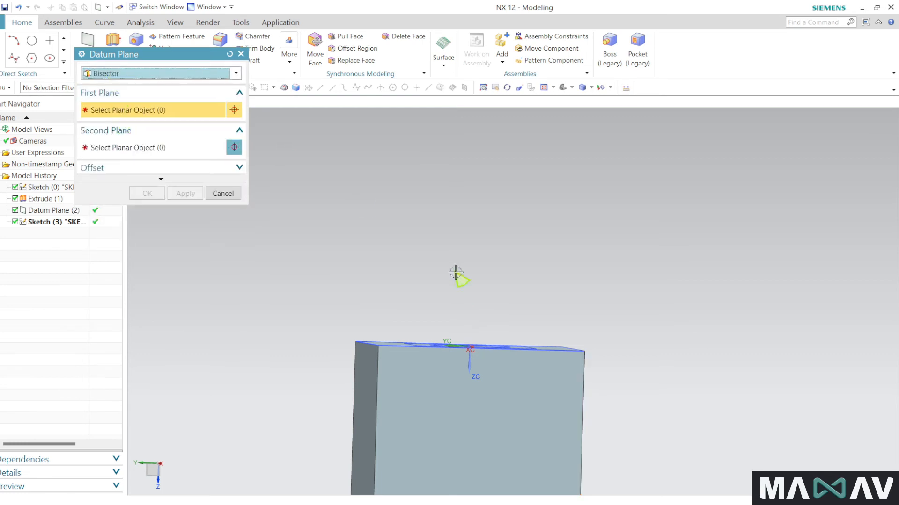
{"action": "scroll", "coordinate": [496, 310], "scroll_direction": "down", "scroll_amount": 2}
{"action": "middle_click_drag", "start_coordinate": [423, 307], "coordinate": [451, 317]}
{"action": "left_click", "coordinate": [447, 310]}
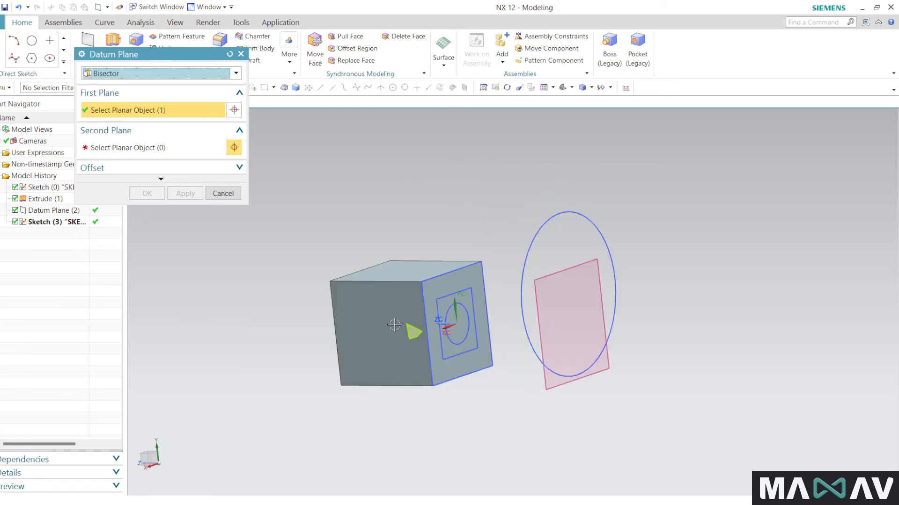
{"action": "middle_click_drag", "start_coordinate": [393, 315], "coordinate": [417, 321]}
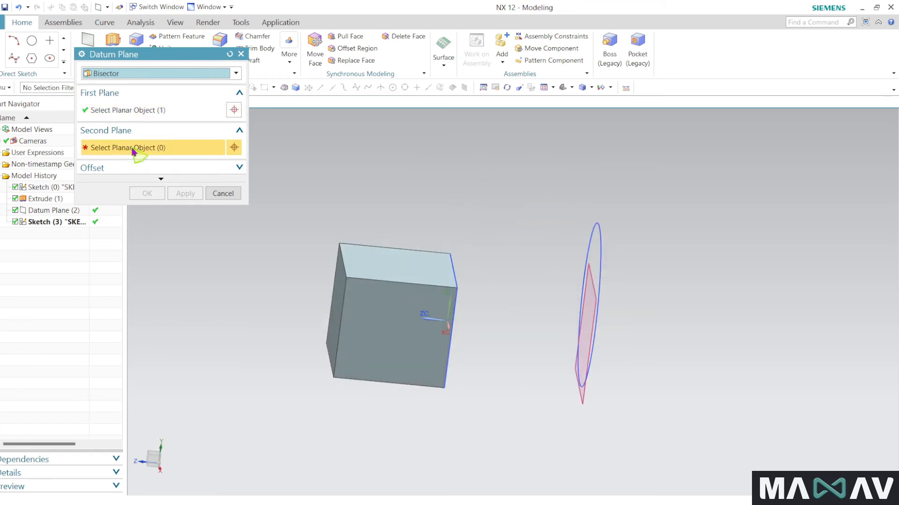
{"action": "left_click", "coordinate": [342, 310]}
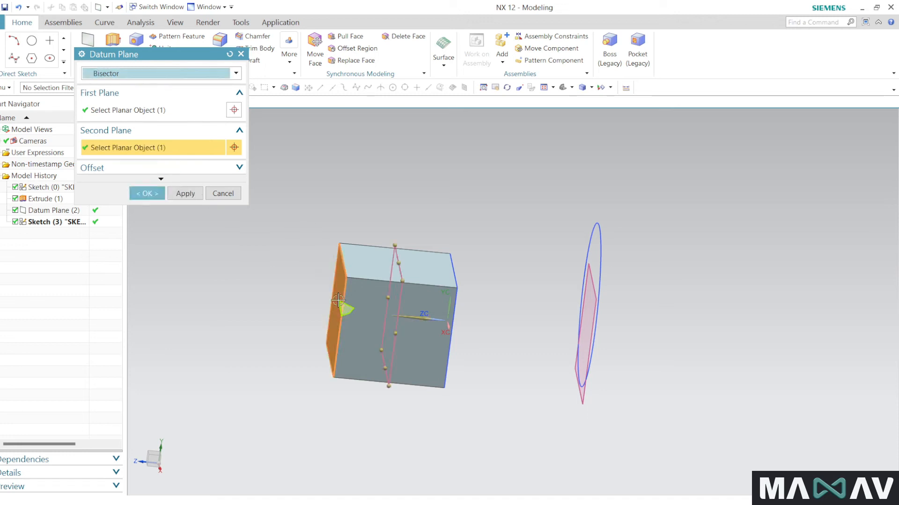
{"action": "middle_click_drag", "start_coordinate": [395, 321], "coordinate": [351, 307]}
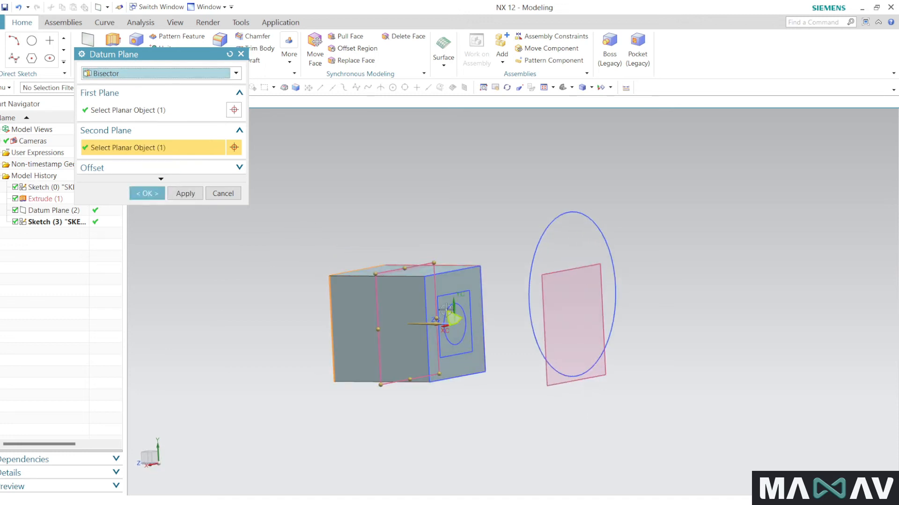
{"action": "middle_click_drag", "start_coordinate": [383, 324], "coordinate": [401, 331]}
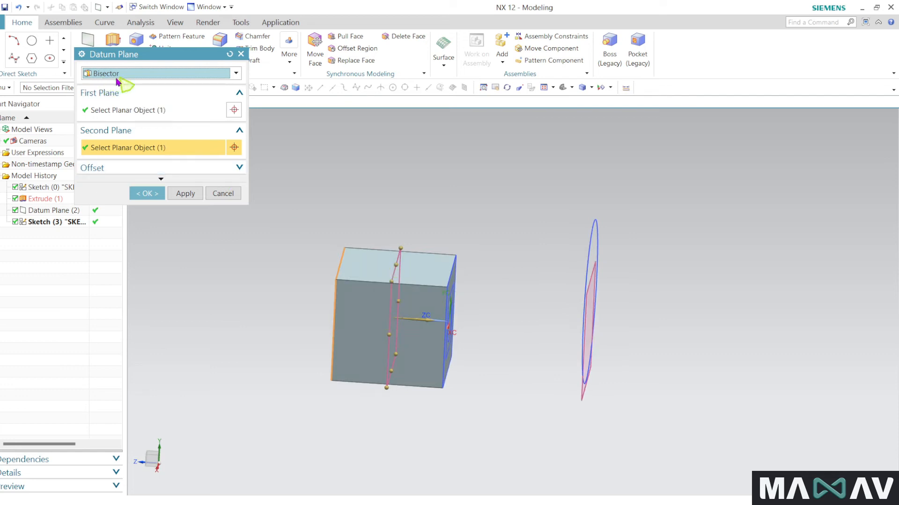
Review the first and second plane references and create the bisector datum plane through the middle of the block.
{"action": "left_click", "coordinate": [130, 114]}
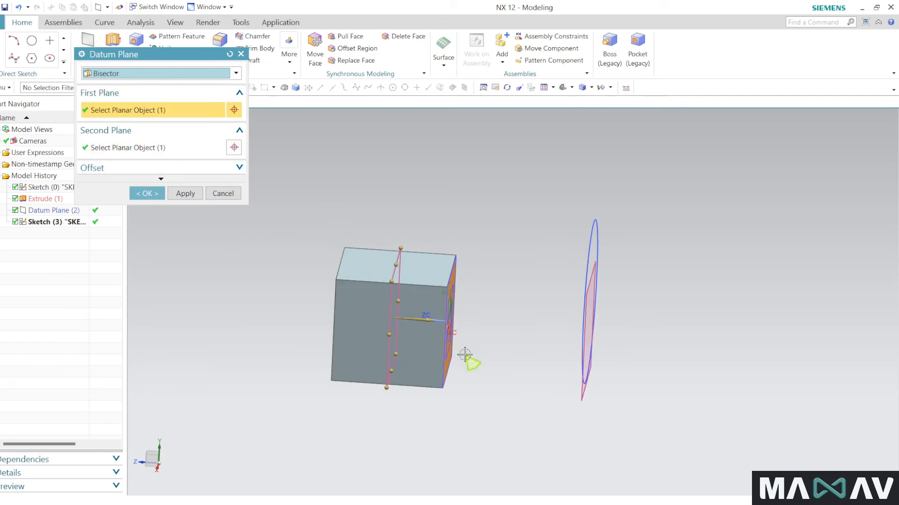
{"action": "left_click", "coordinate": [185, 149]}
{"action": "middle_click_drag", "start_coordinate": [197, 217], "coordinate": [212, 265]}
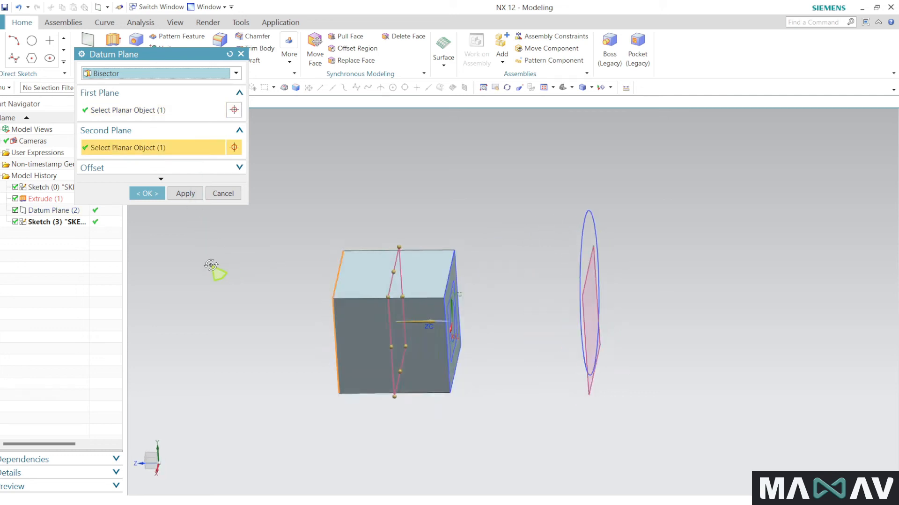
{"action": "left_click", "coordinate": [146, 194]}
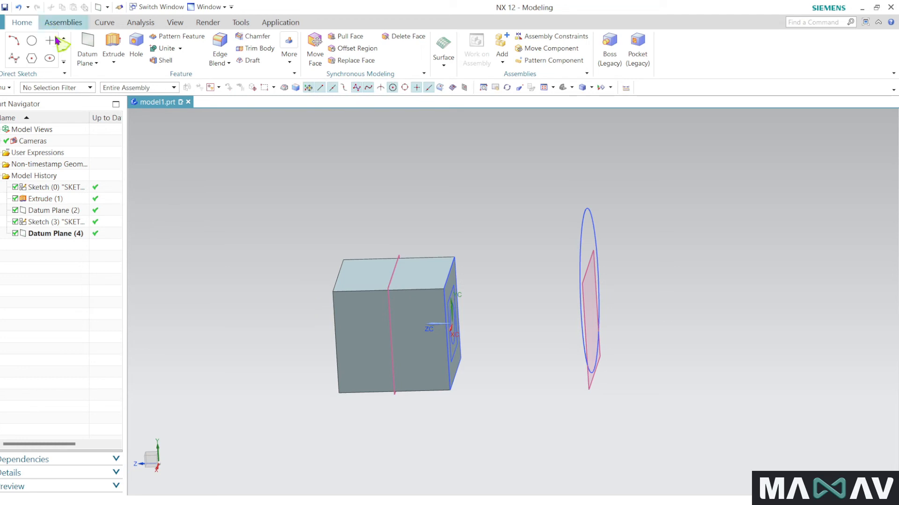
Set up a Curves and Points datum plane from the midpoint of an outer edge of the sketched face and the face itself.
{"action": "left_click", "coordinate": [84, 43]}
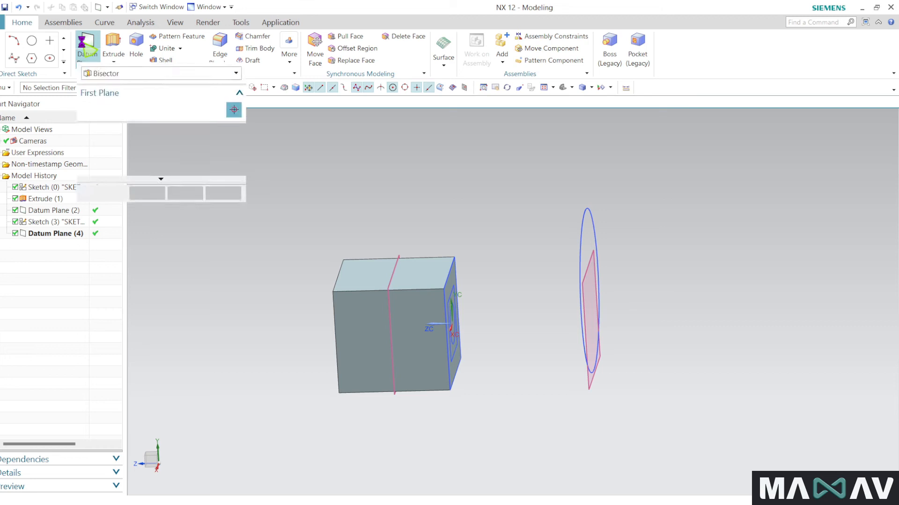
{"action": "left_click", "coordinate": [94, 73]}
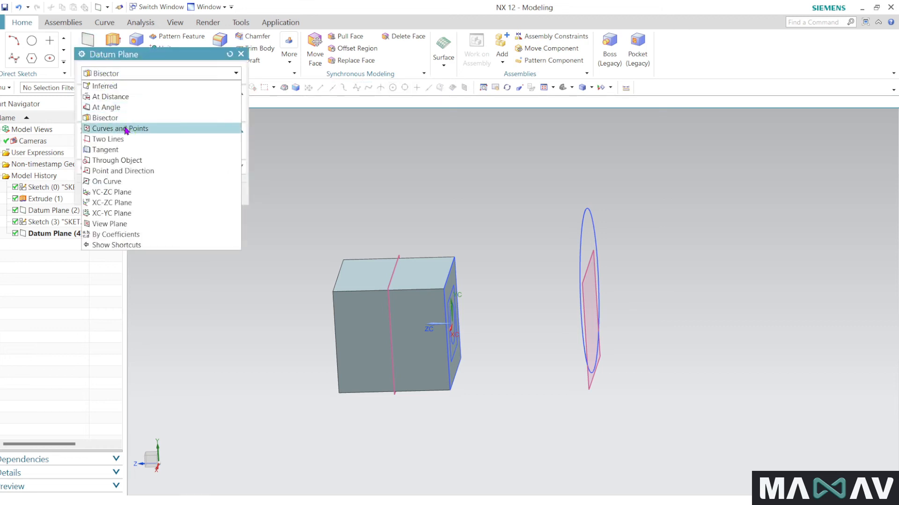
{"action": "left_click", "coordinate": [151, 130]}
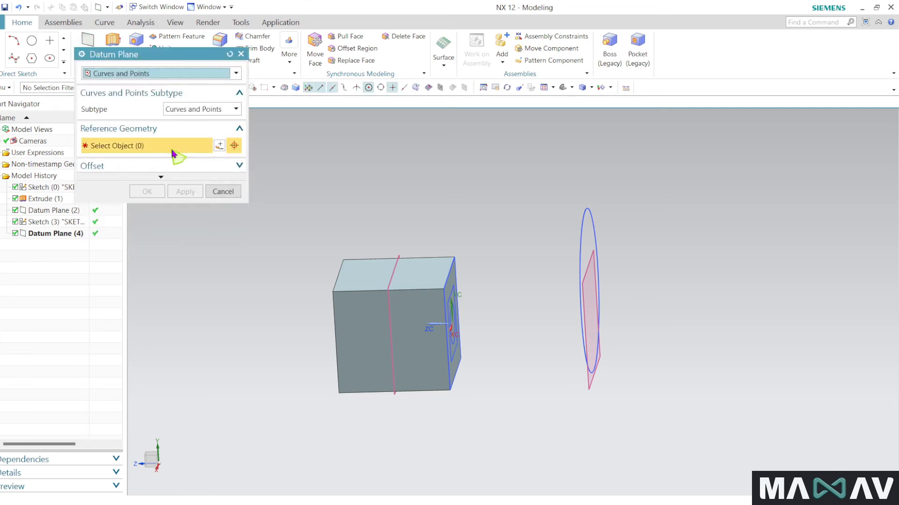
{"action": "middle_click_drag", "start_coordinate": [416, 410], "coordinate": [367, 359]}
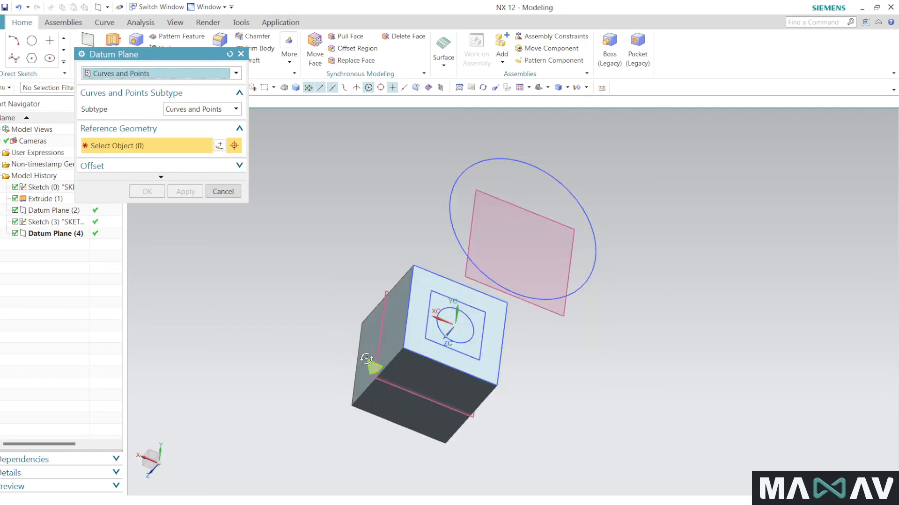
{"action": "scroll", "coordinate": [409, 314], "scroll_direction": "up", "scroll_amount": 2}
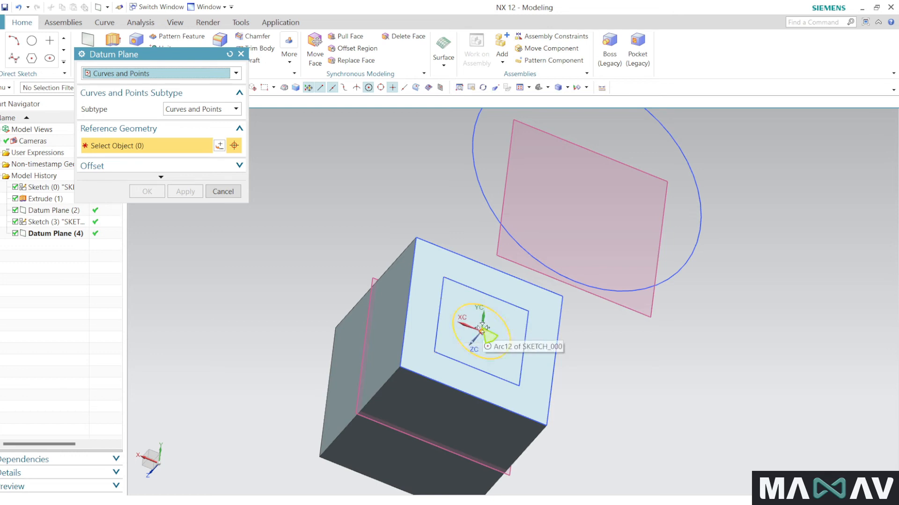
{"action": "left_click", "coordinate": [407, 299]}
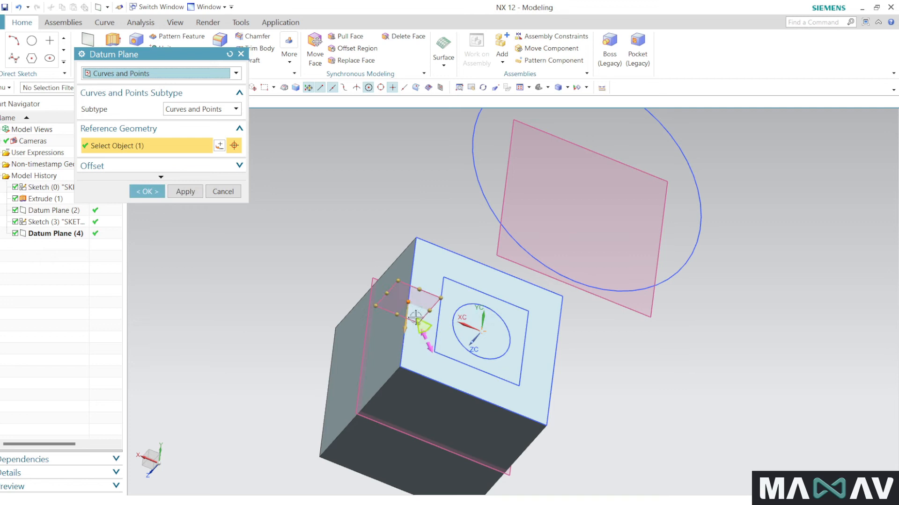
{"action": "left_click", "coordinate": [481, 331]}
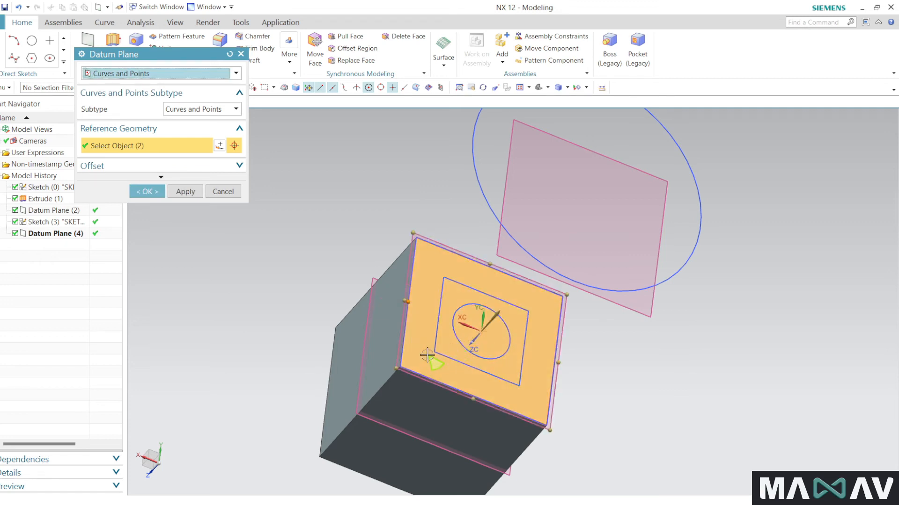
{"action": "middle_click_drag", "start_coordinate": [311, 308], "coordinate": [293, 315]}
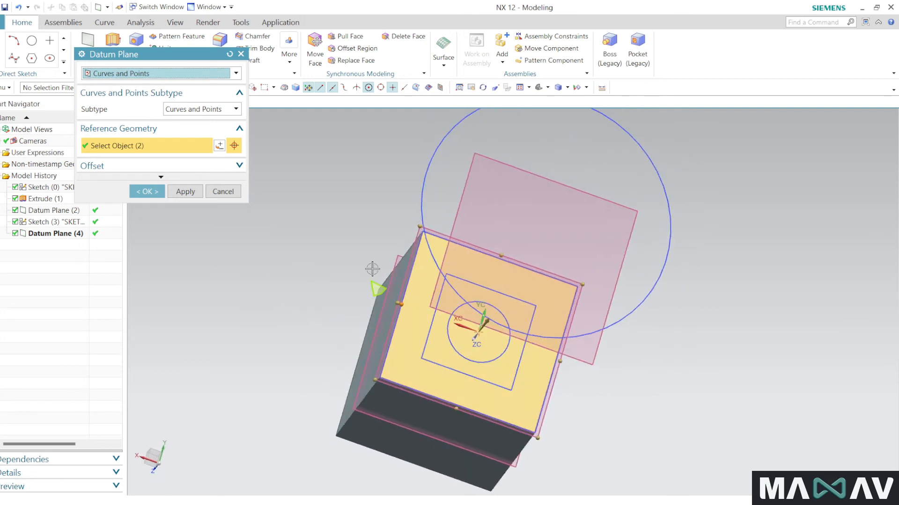
Define the plane with the Two Points subtype, using the midpoints of two opposite outer edges of the sketched face.
{"action": "left_click", "coordinate": [214, 111]}
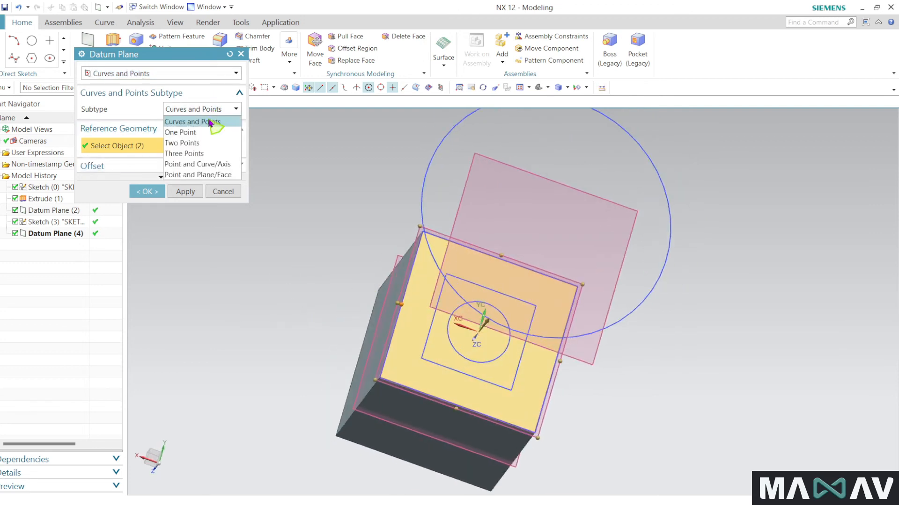
{"action": "left_click", "coordinate": [203, 145]}
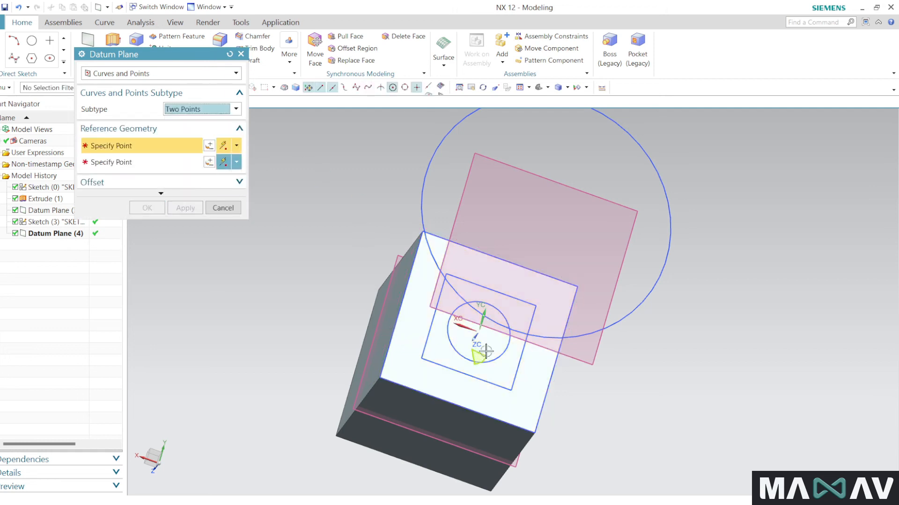
{"action": "left_click", "coordinate": [402, 308]}
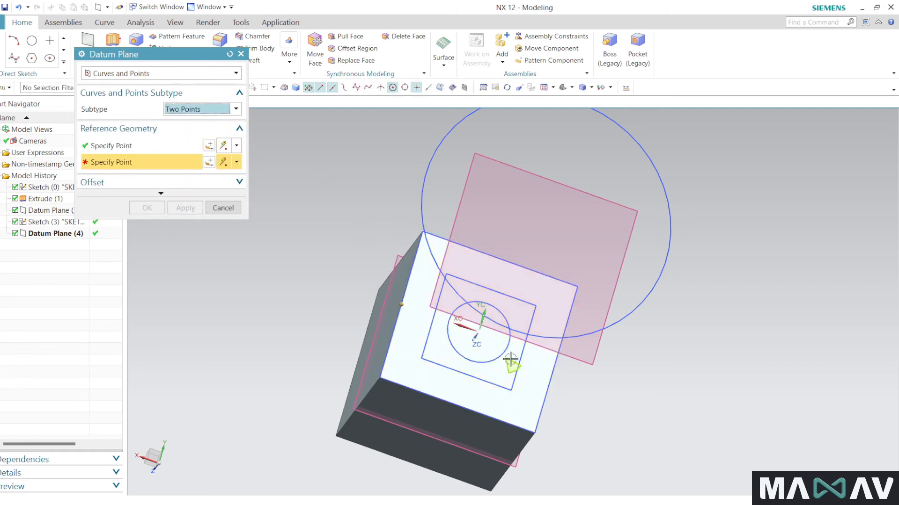
{"action": "left_click", "coordinate": [555, 357]}
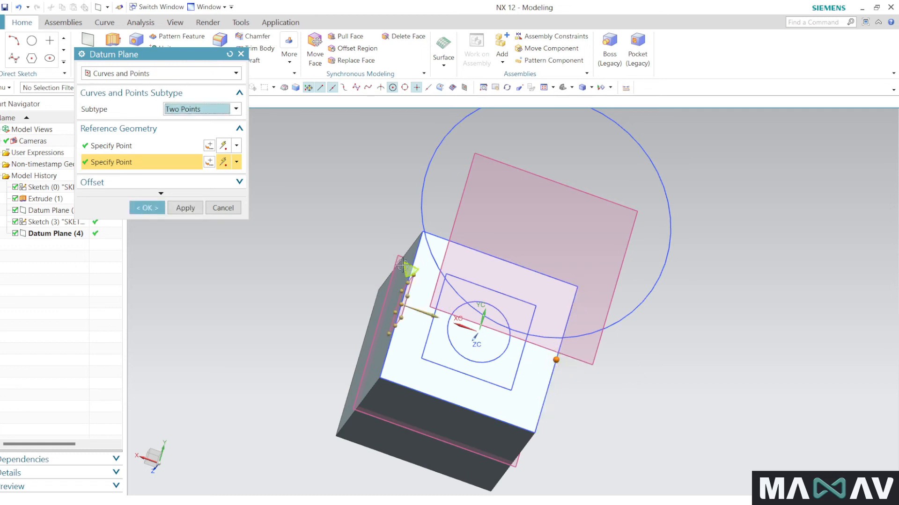
{"action": "scroll", "coordinate": [411, 360], "scroll_direction": "up", "scroll_amount": 2}
{"action": "middle_click_drag", "start_coordinate": [410, 359], "coordinate": [421, 371]}
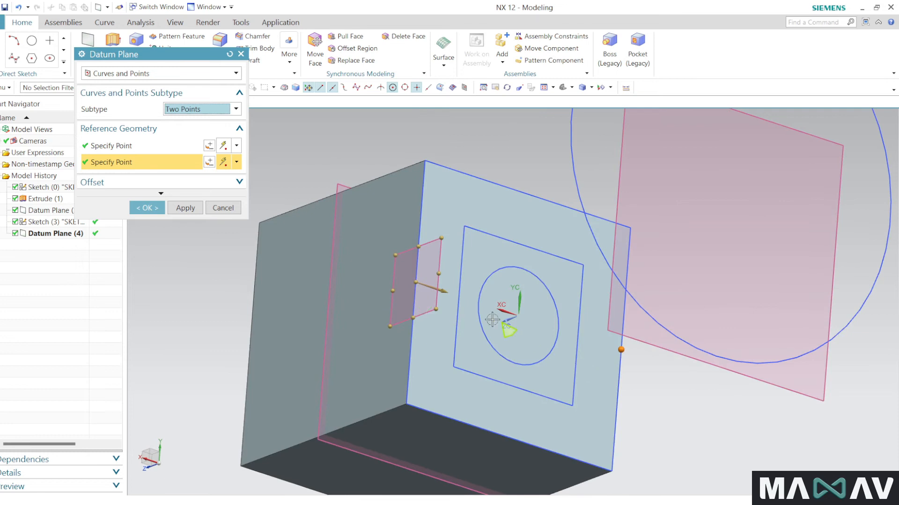
Define the plane by Three Points on the sketched face's outer edge midpoints, replacing the third point with the corner below the first point.
{"action": "left_click", "coordinate": [220, 109]}
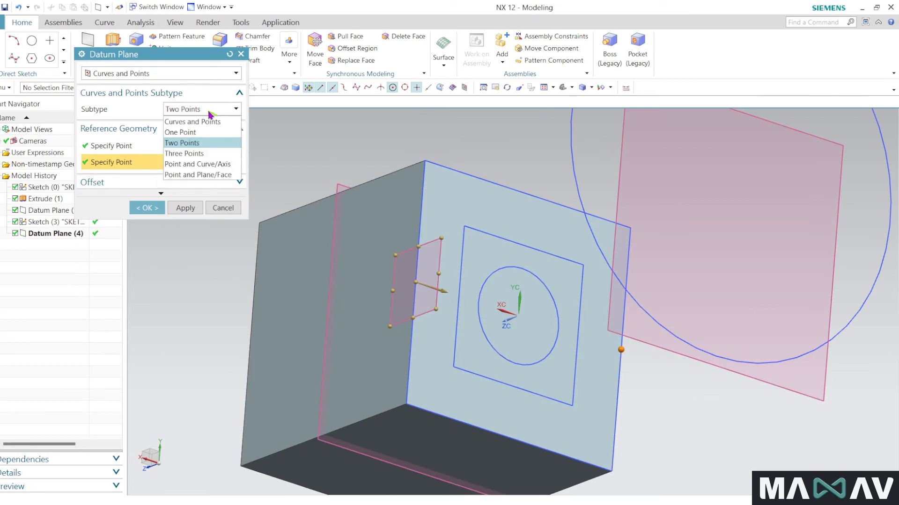
{"action": "left_click", "coordinate": [199, 144]}
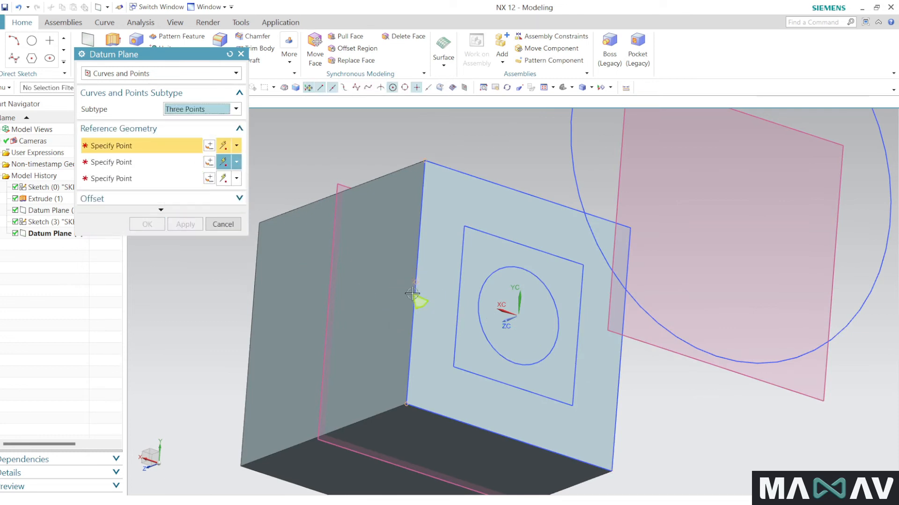
{"action": "left_click", "coordinate": [416, 287]}
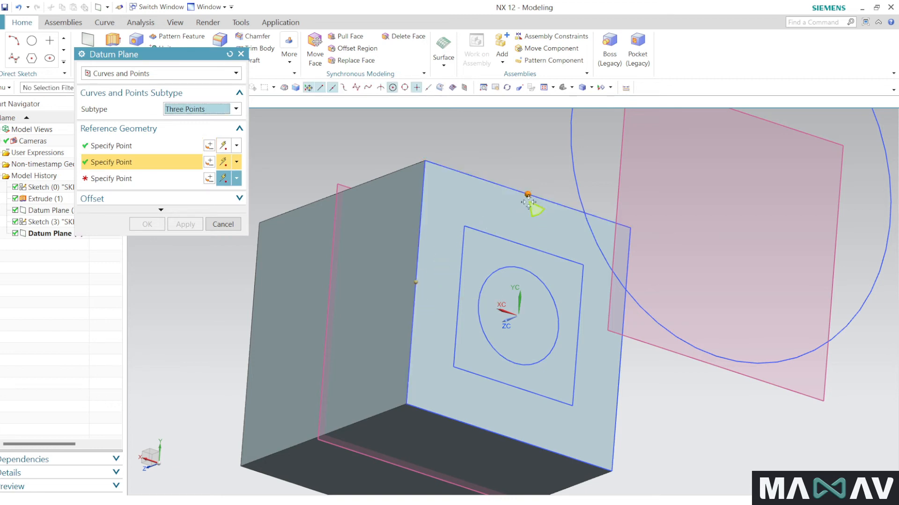
{"action": "left_click", "coordinate": [528, 195]}
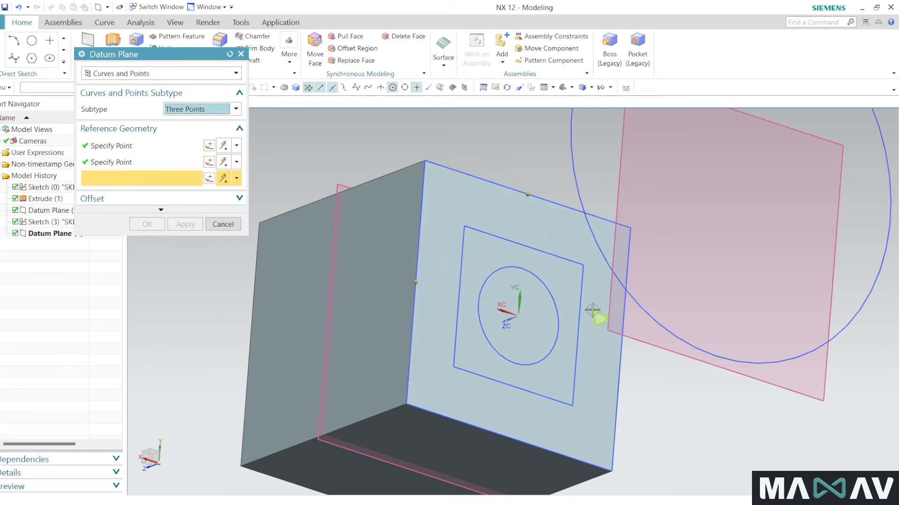
{"action": "left_click", "coordinate": [621, 350]}
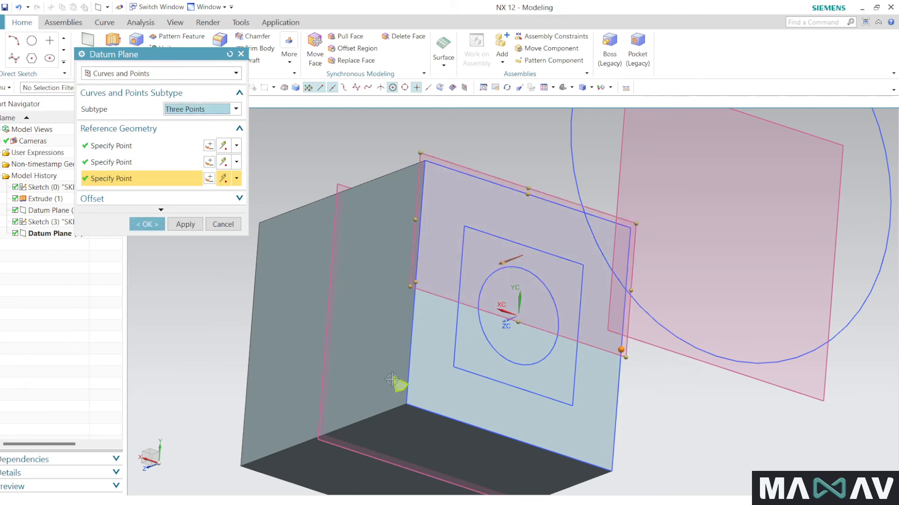
{"action": "left_click", "coordinate": [404, 402]}
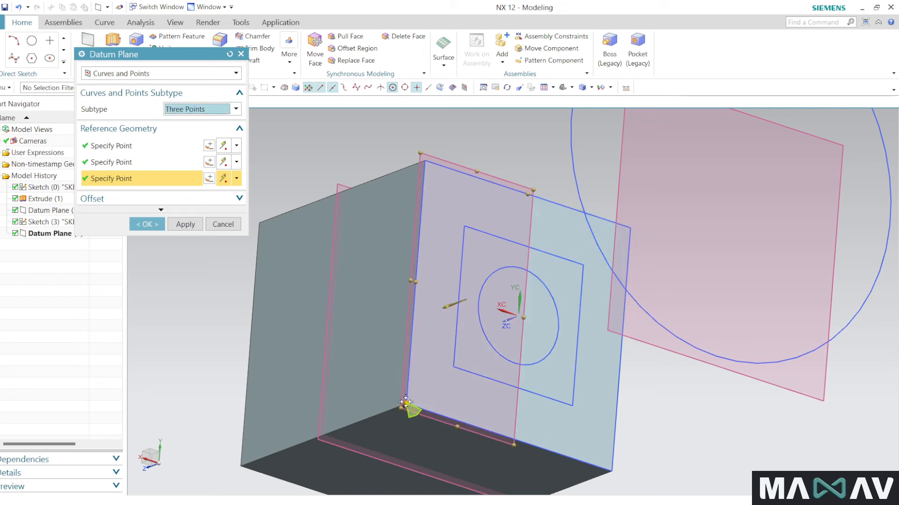
Replace the third point of the Three Points plane with the midpoint of the adjacent side face's outer edge.
{"action": "left_click", "coordinate": [322, 437]}
{"action": "middle_click_drag", "start_coordinate": [345, 304], "coordinate": [357, 267]}
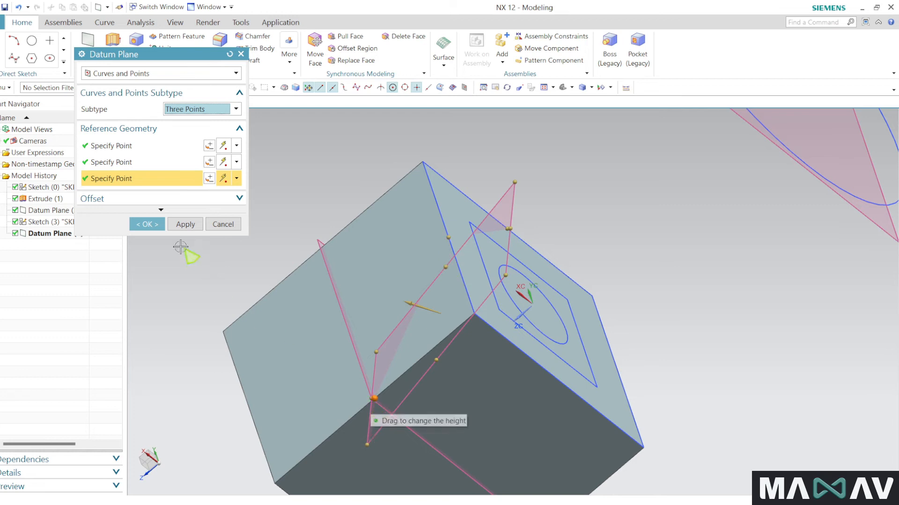
{"action": "left_click", "coordinate": [235, 109]}
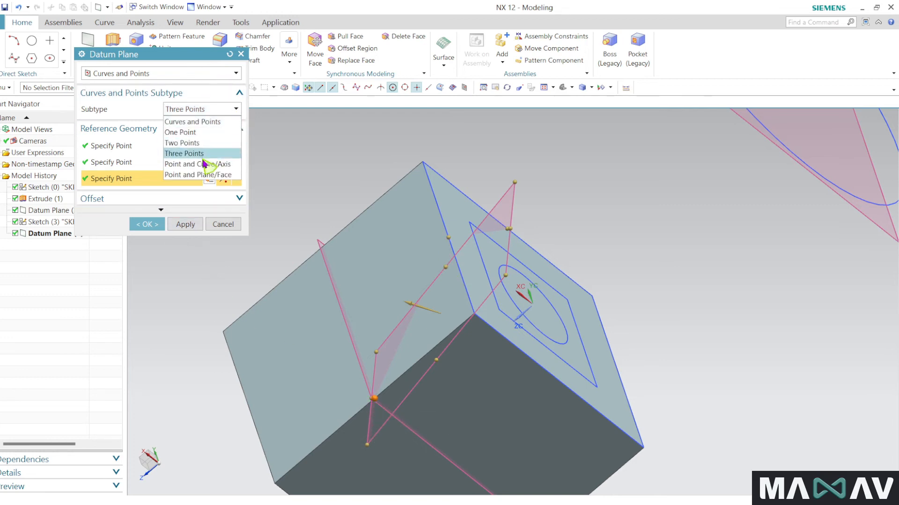
Define the plane by Two Lines, trying two edges of the side face before using two adjacent outer edges of the sketched face.
{"action": "left_click", "coordinate": [211, 76]}
{"action": "left_click", "coordinate": [210, 75]}
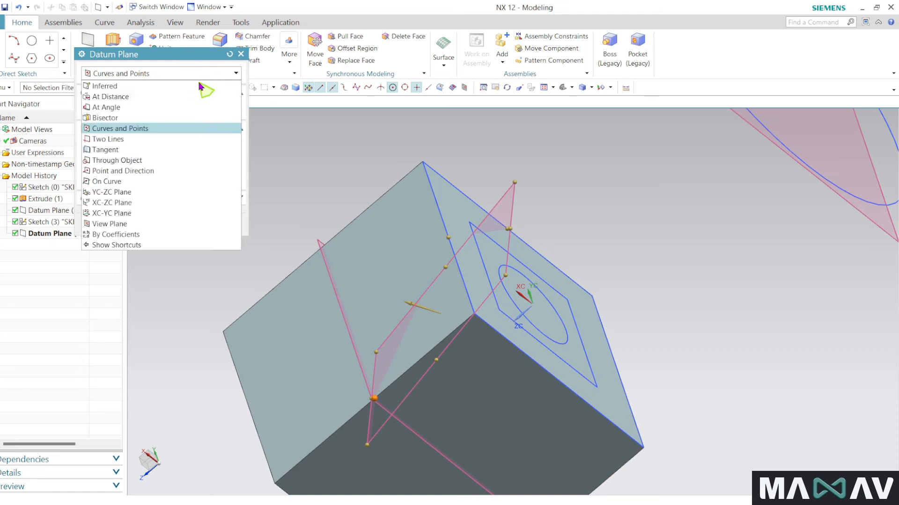
{"action": "left_click", "coordinate": [129, 140]}
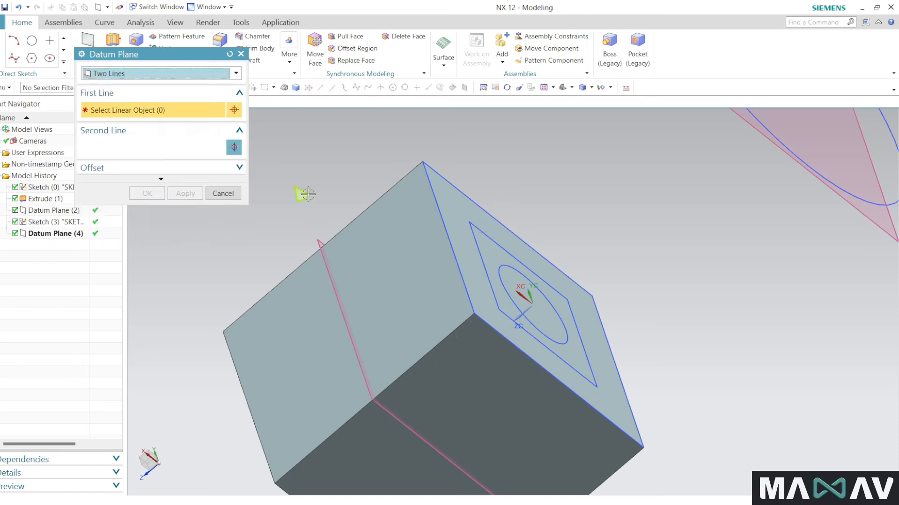
{"action": "left_click", "coordinate": [462, 294]}
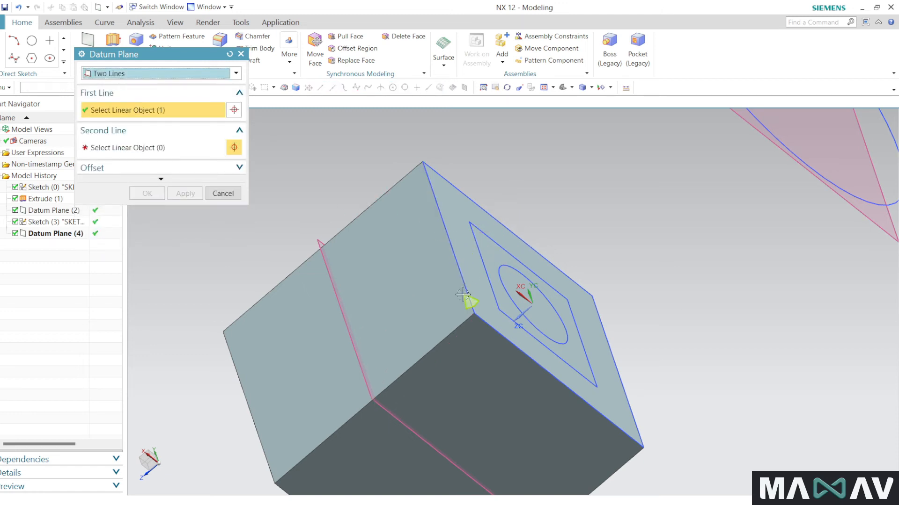
{"action": "left_click", "coordinate": [455, 329]}
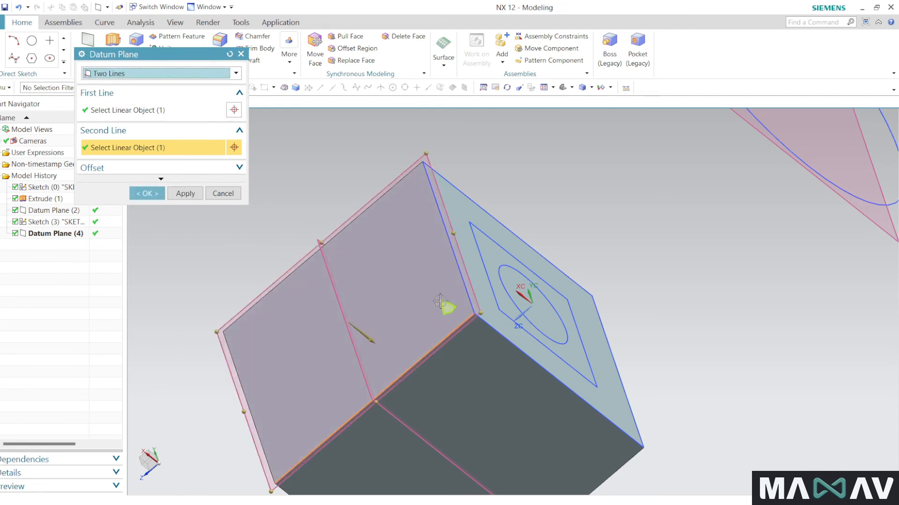
{"action": "left_click", "coordinate": [458, 265]}
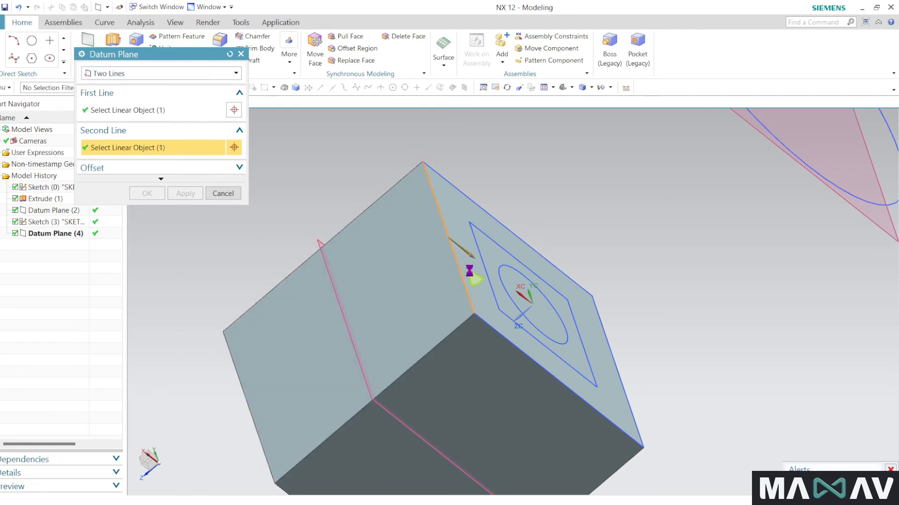
{"action": "left_click", "coordinate": [547, 261]}
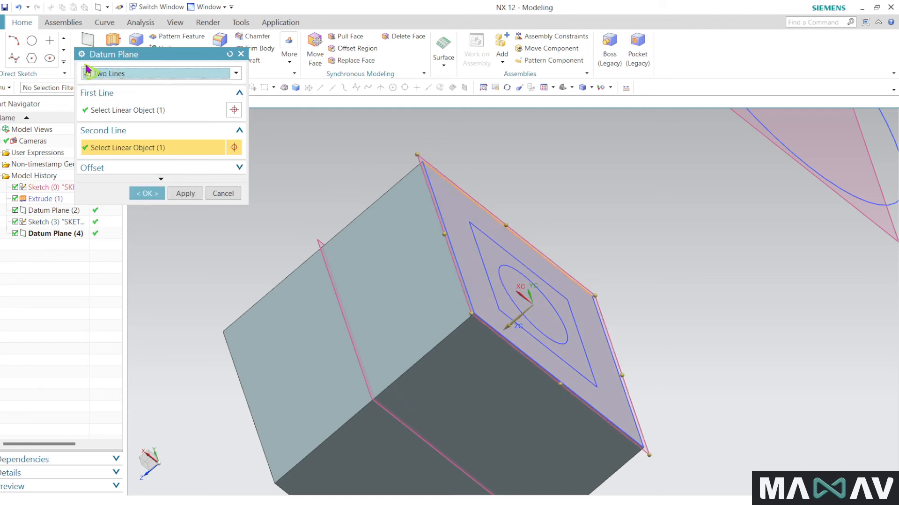
Define the plane with the Tangent type, using the centre of the sketched circle and the sketched face as references.
{"action": "left_click", "coordinate": [105, 74]}
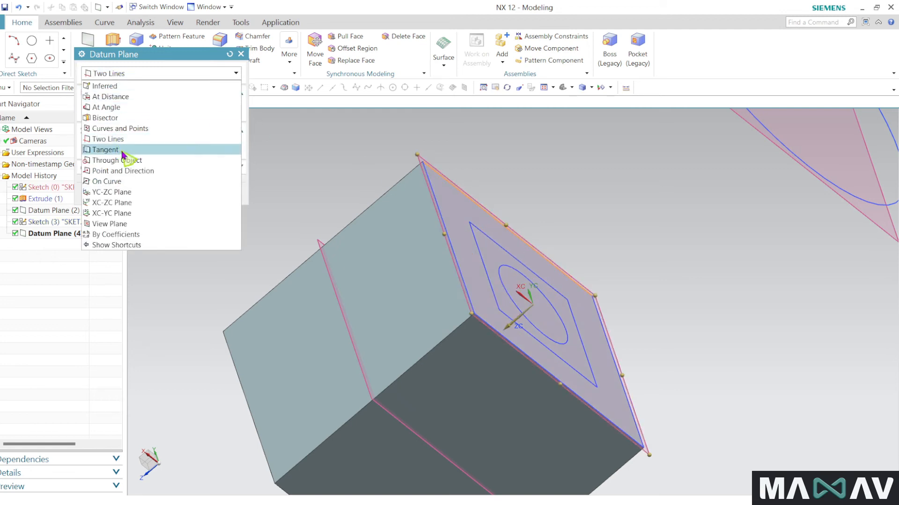
{"action": "left_click", "coordinate": [123, 150]}
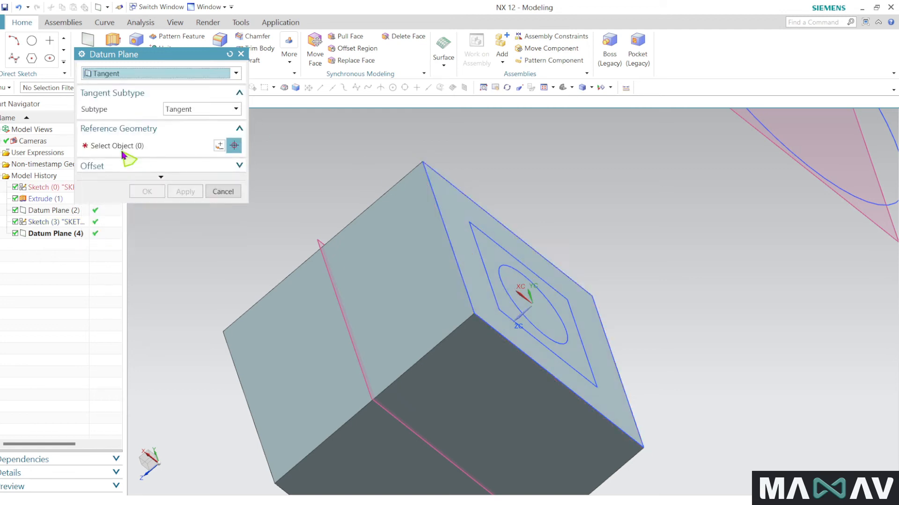
{"action": "left_click", "coordinate": [501, 277]}
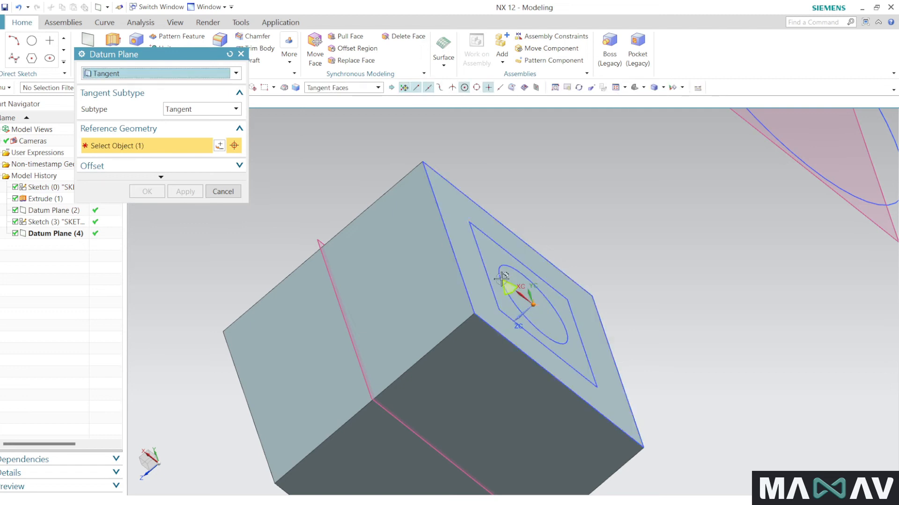
{"action": "left_click", "coordinate": [479, 270]}
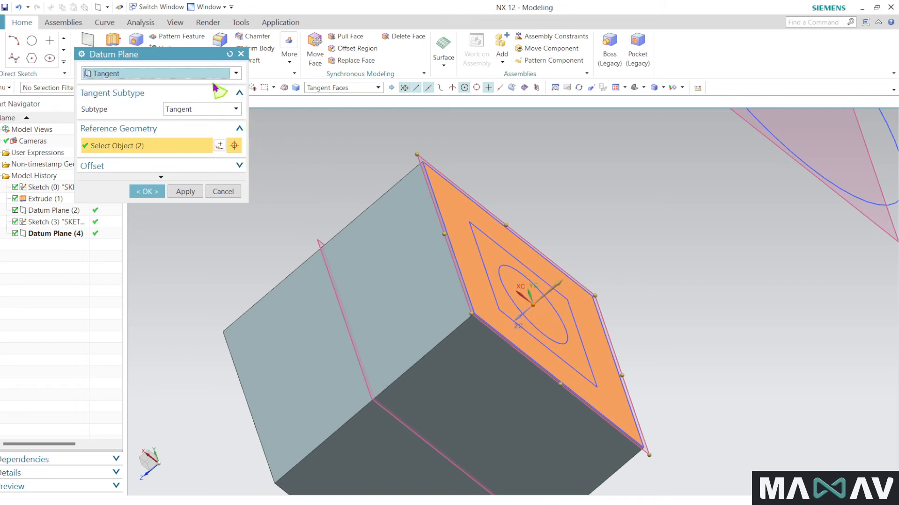
Switch the tangent plane to the One Face subtype and inspect the block for a suitable face.
{"action": "left_click", "coordinate": [234, 109]}
{"action": "left_click", "coordinate": [205, 133]}
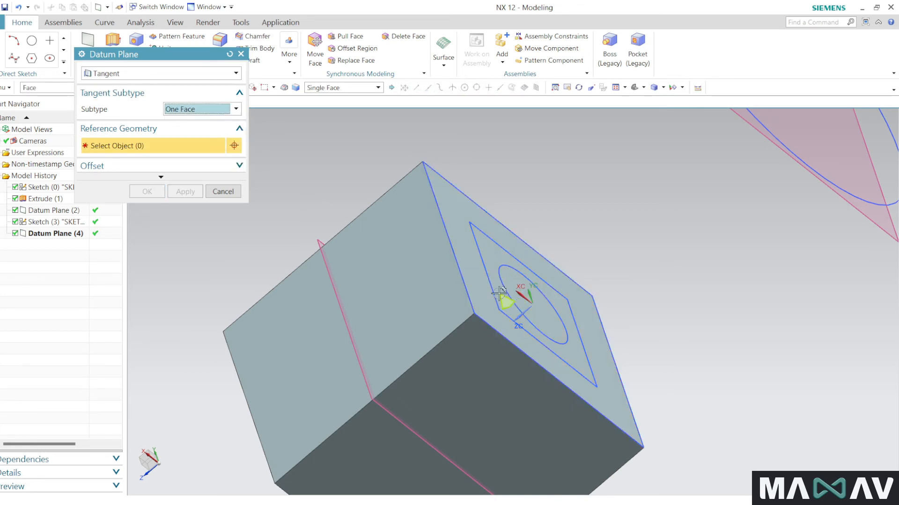
{"action": "scroll", "coordinate": [510, 300], "scroll_direction": "up", "scroll_amount": 3}
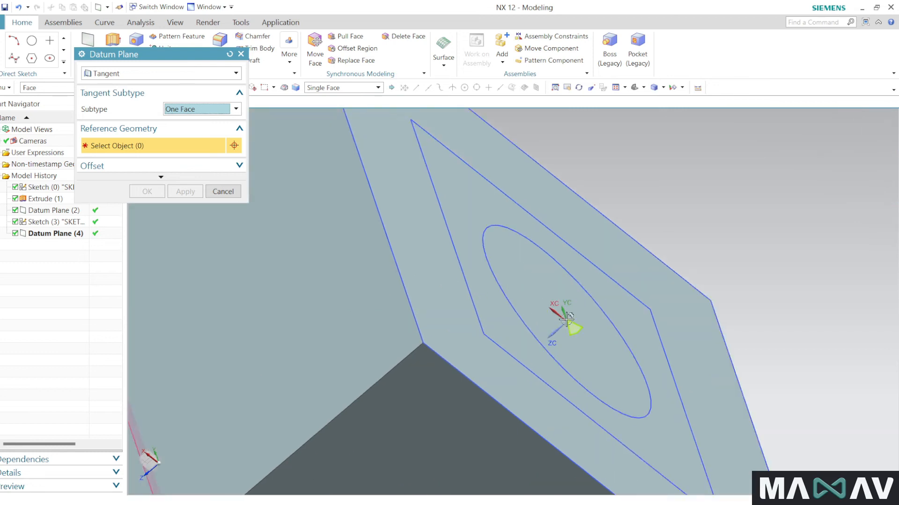
{"action": "scroll", "coordinate": [559, 311], "scroll_direction": "down", "scroll_amount": 4}
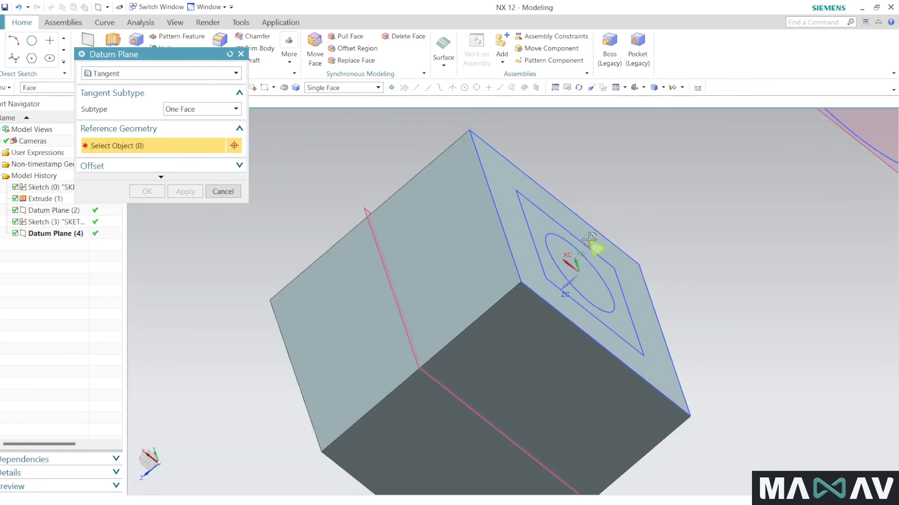
{"action": "middle_click_drag", "start_coordinate": [509, 303], "coordinate": [504, 296]}
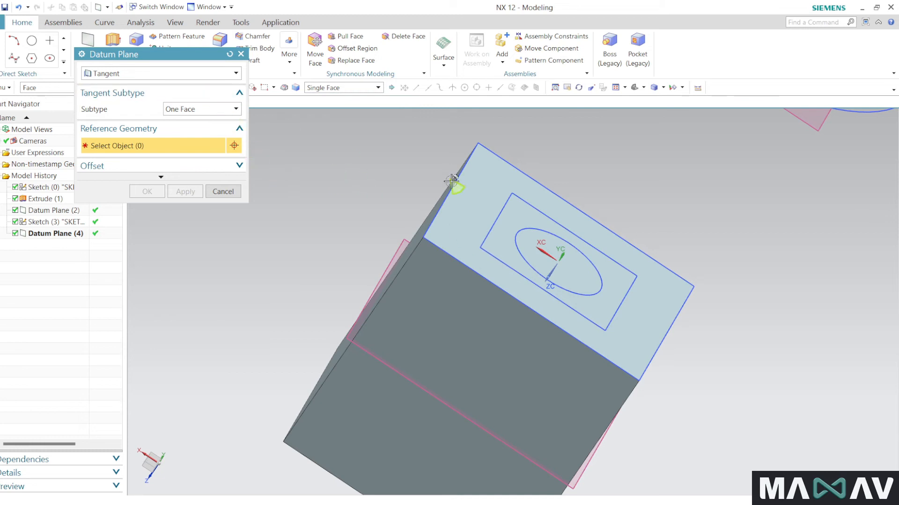
Define the plane with the Through Object type on the sketched face, and try other faces of the block in turn.
{"action": "left_click", "coordinate": [180, 75]}
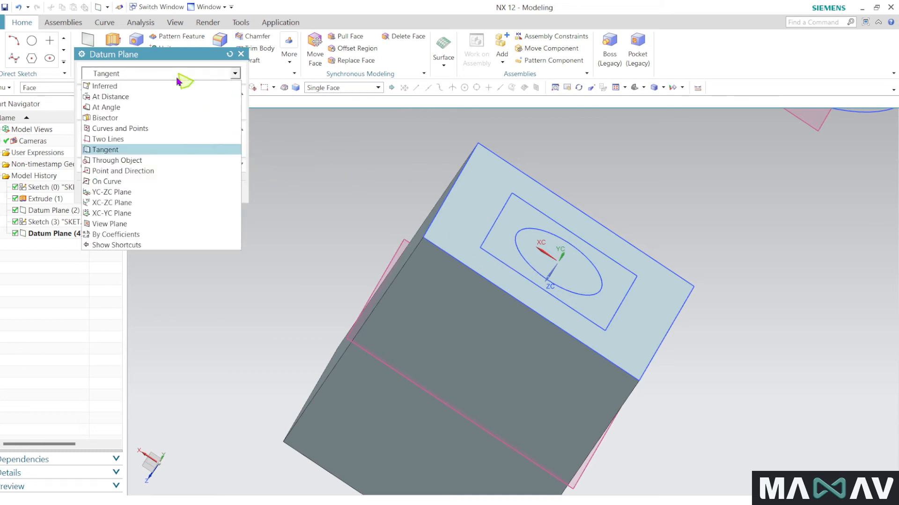
{"action": "left_click", "coordinate": [152, 160]}
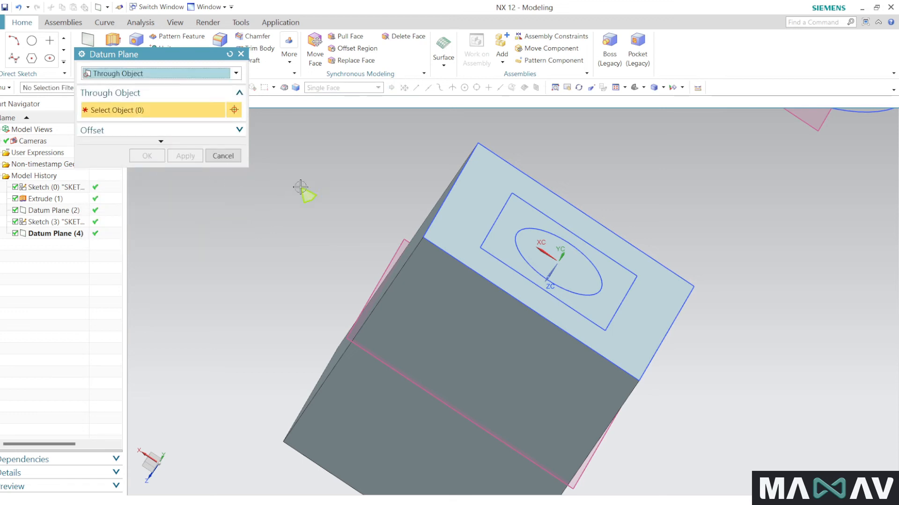
{"action": "left_click", "coordinate": [480, 213]}
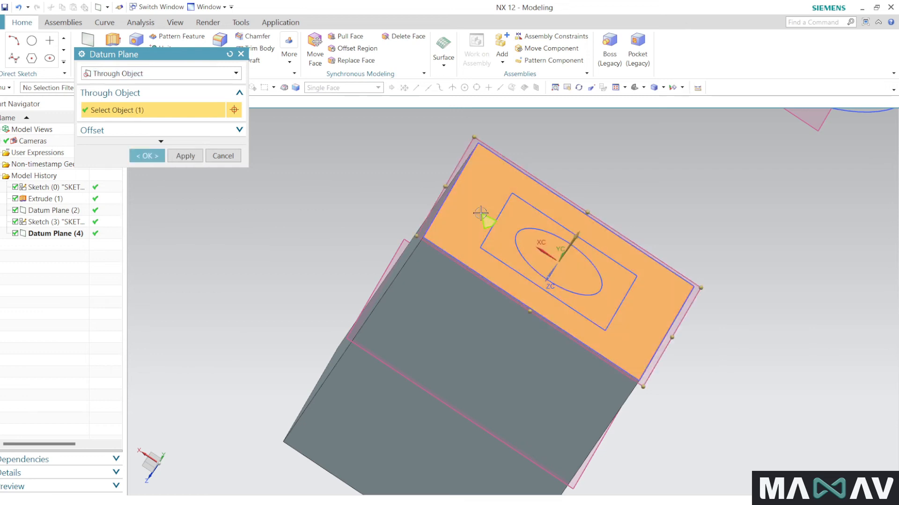
{"action": "left_click", "coordinate": [429, 289]}
{"action": "middle_click_drag", "start_coordinate": [429, 289], "coordinate": [495, 302]}
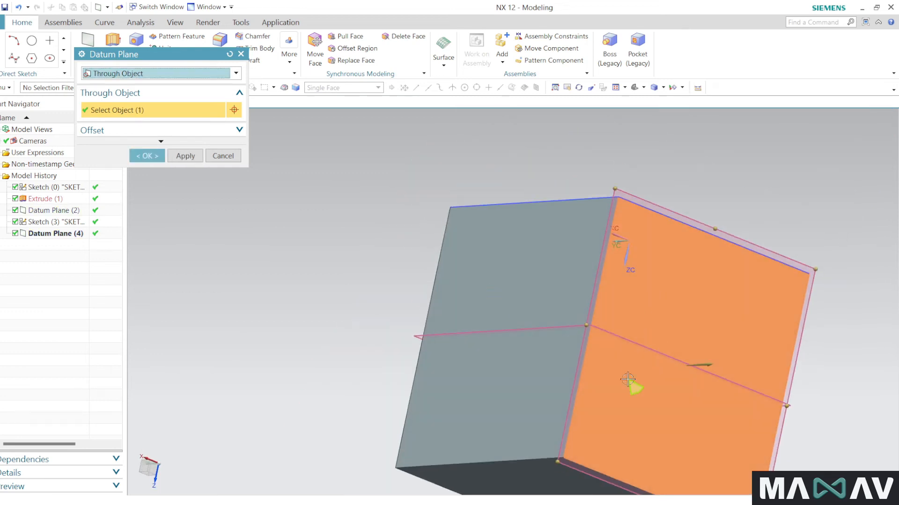
{"action": "left_click", "coordinate": [540, 271]}
{"action": "middle_click_drag", "start_coordinate": [494, 294], "coordinate": [534, 210]}
{"action": "left_click", "coordinate": [577, 189]}
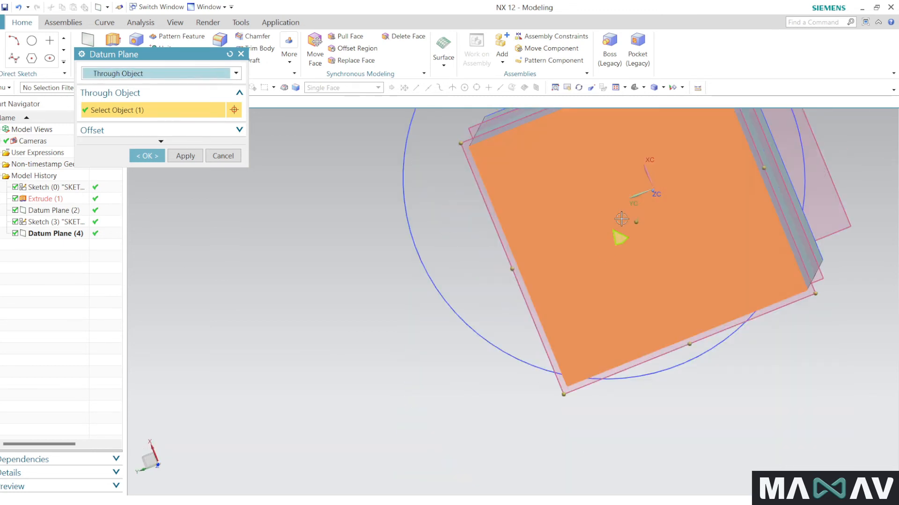
Define a Point and Direction plane through an outer corner of the sketched face, with its normal along the adjoining edge.
{"action": "left_click", "coordinate": [236, 73]}
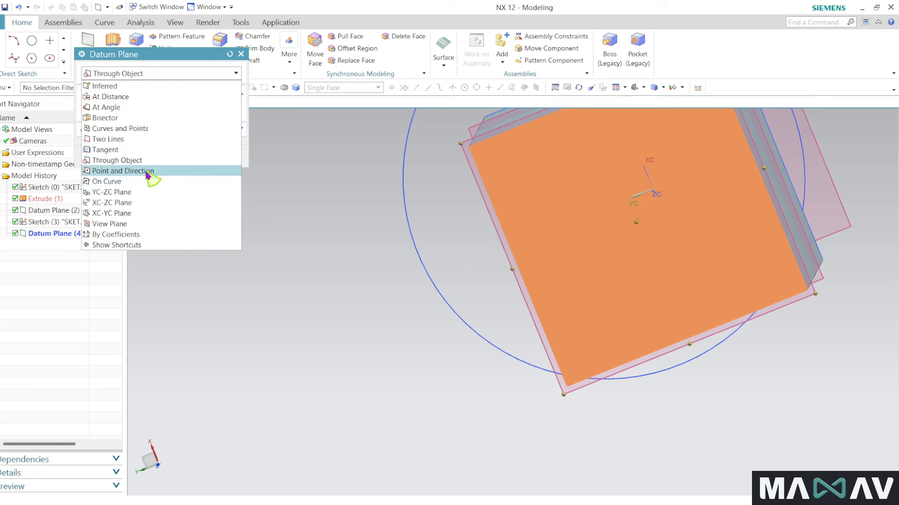
{"action": "left_click", "coordinate": [147, 171]}
{"action": "scroll", "coordinate": [407, 324], "scroll_direction": "down", "scroll_amount": 2}
{"action": "mouse_move", "coordinate": [407, 324]}
{"action": "middle_mouse_down"}
{"action": "mouse_move", "coordinate": [367, 327]}
{"action": "mouse_move", "coordinate": [342, 355]}
{"action": "mouse_move", "coordinate": [298, 379]}
{"action": "middle_mouse_up"}
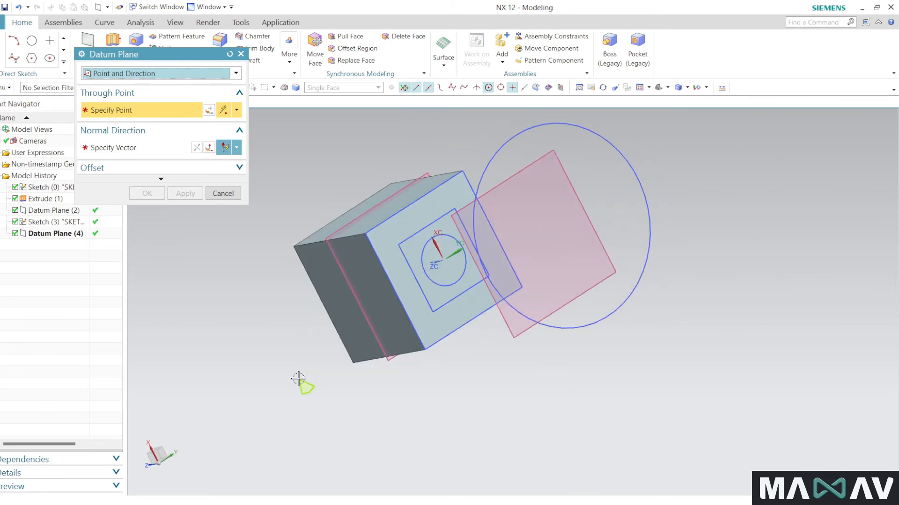
{"action": "scroll", "coordinate": [366, 237], "scroll_direction": "up", "scroll_amount": 3}
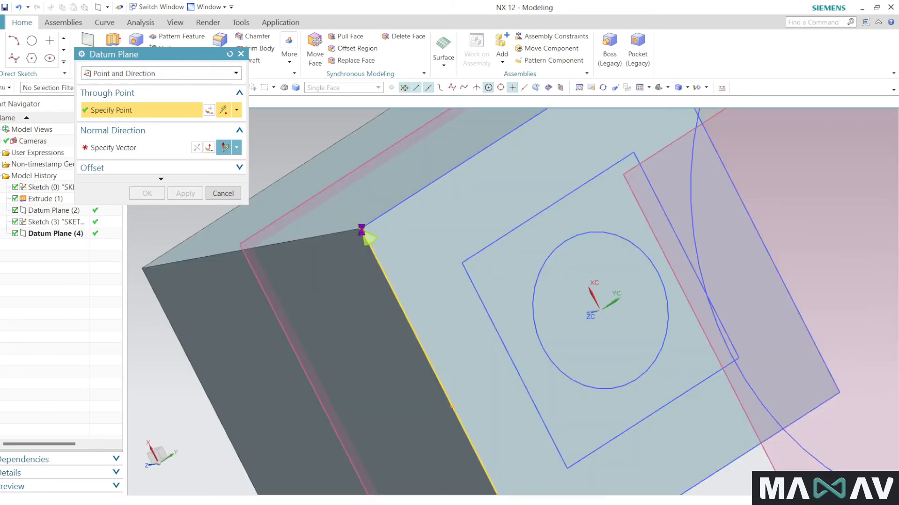
{"action": "left_click", "coordinate": [363, 230]}
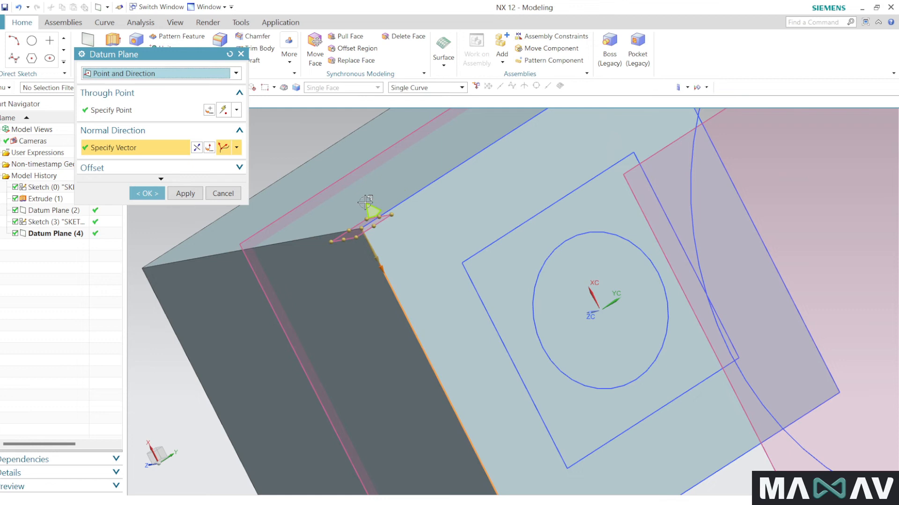
Replace the plane's normal direction with the inner rectangle's line parallel to that block edge.
{"action": "scroll", "coordinate": [365, 202], "scroll_direction": "down", "scroll_amount": 3}
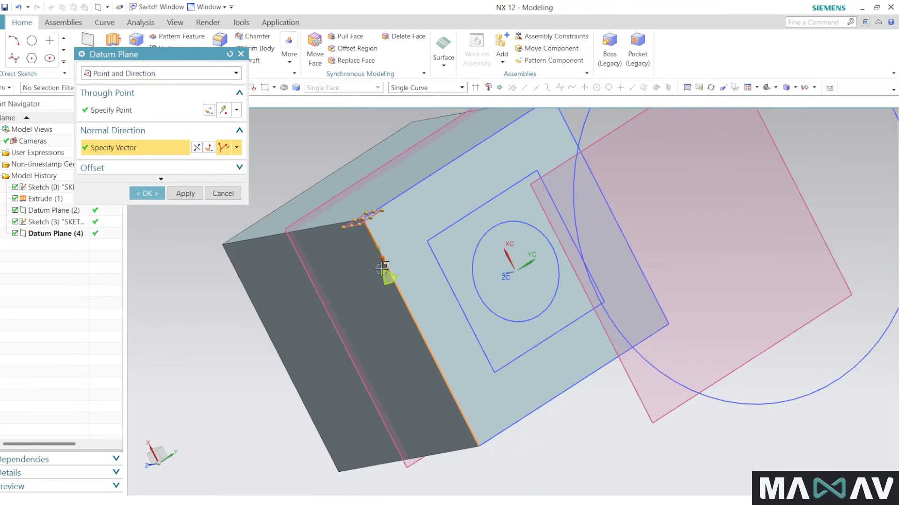
{"action": "scroll", "coordinate": [356, 216], "scroll_direction": "up", "scroll_amount": 3}
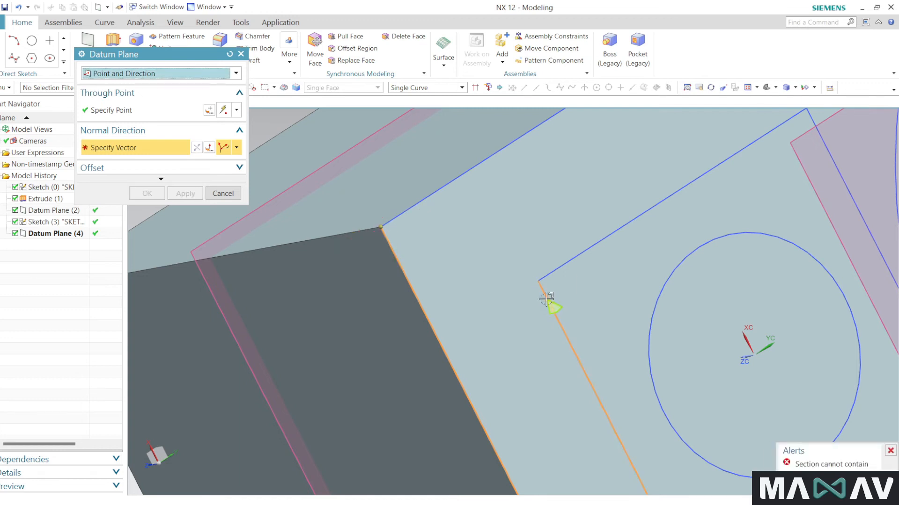
{"action": "scroll", "coordinate": [533, 293], "scroll_direction": "down", "scroll_amount": 3}
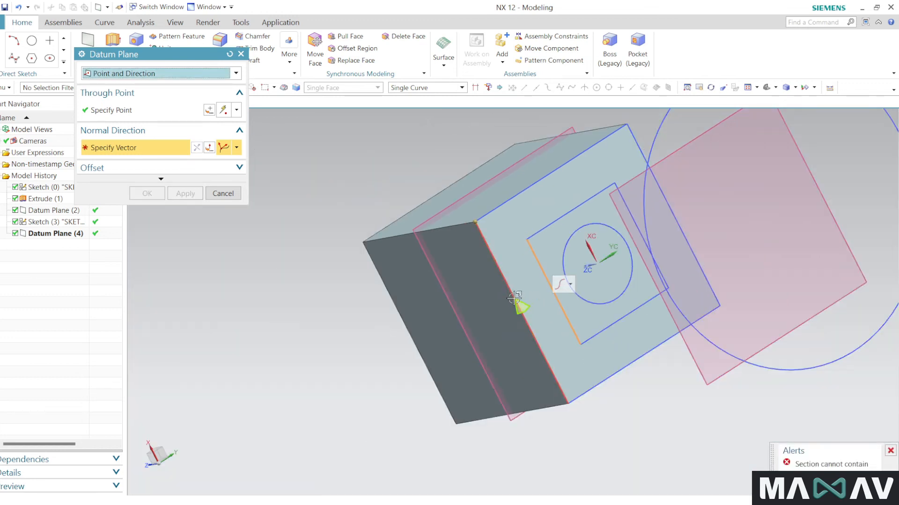
{"action": "left_click", "coordinate": [512, 299]}
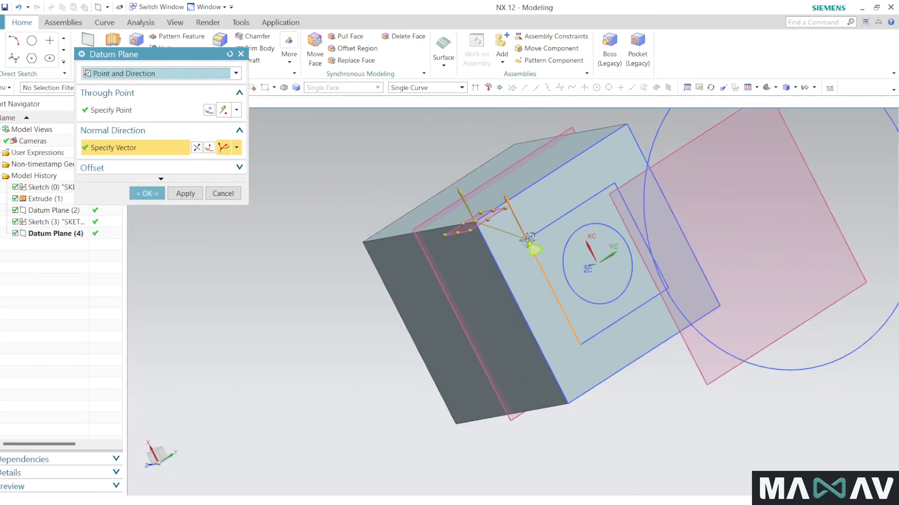
Move the plane's through point to the corner of the inner rectangle at the end of the normal line.
{"action": "scroll", "coordinate": [533, 249], "scroll_direction": "up", "scroll_amount": 3}
{"action": "middle_click_drag", "start_coordinate": [474, 274], "coordinate": [453, 238]}
{"action": "scroll", "coordinate": [549, 245], "scroll_direction": "down", "scroll_amount": 3}
{"action": "left_click", "coordinate": [178, 110]}
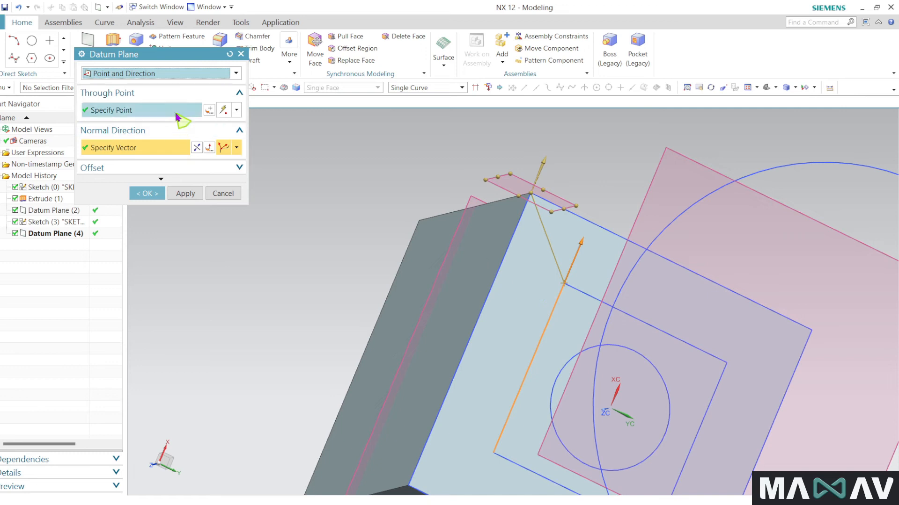
{"action": "left_click", "coordinate": [564, 284]}
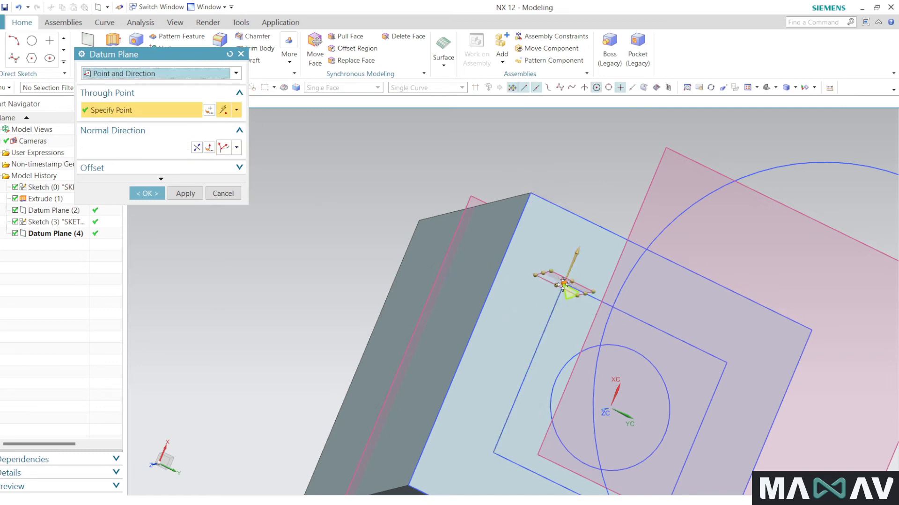
Try the inner rectangle's adjoining perpendicular line as the normal direction, and set the direction back to the original rectangle line.
{"action": "left_click", "coordinate": [146, 148]}
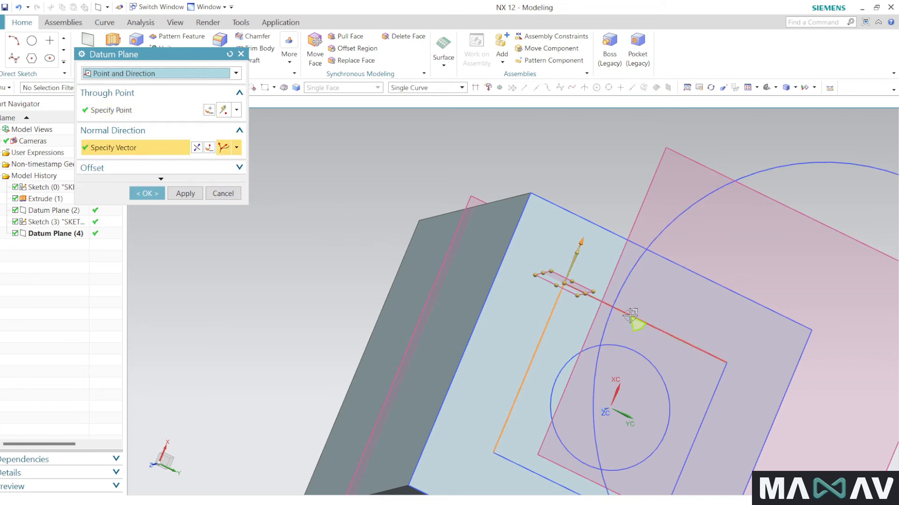
{"action": "left_click", "coordinate": [539, 345]}
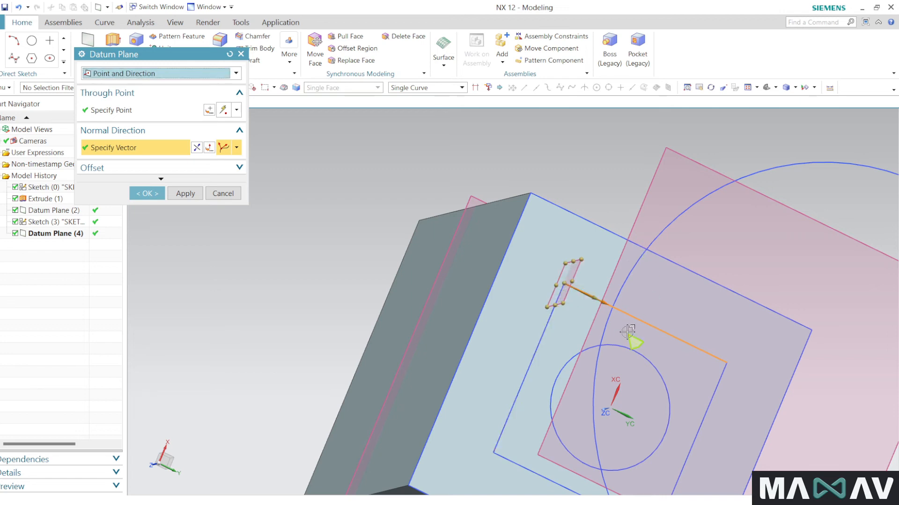
{"action": "left_click", "coordinate": [143, 108]}
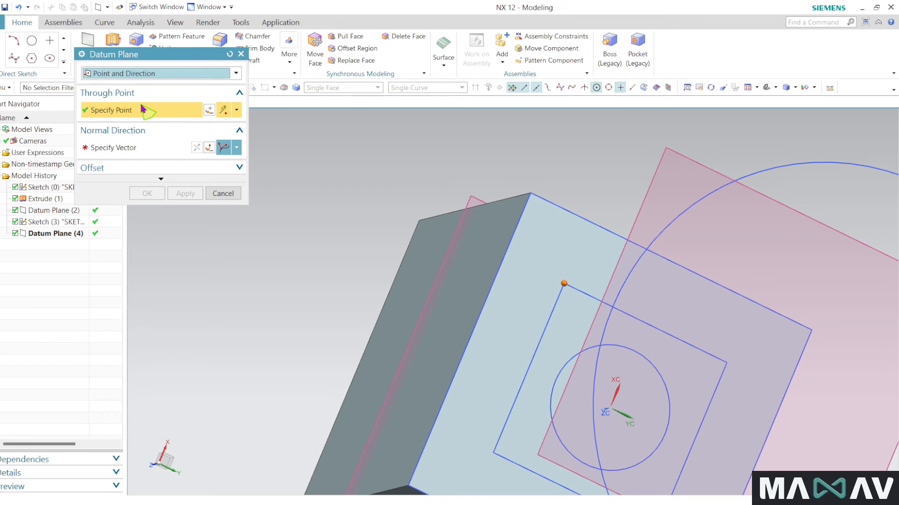
{"action": "left_click", "coordinate": [177, 153]}
{"action": "left_click", "coordinate": [544, 333]}
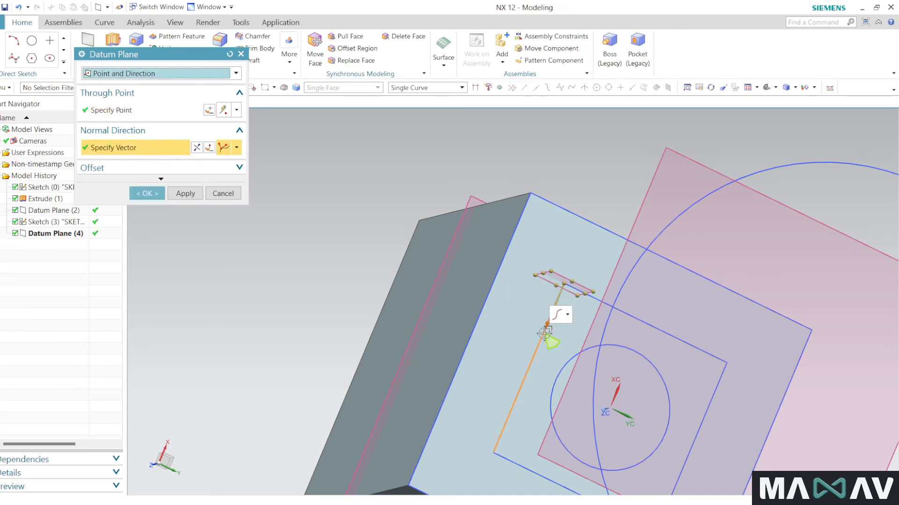
Replace the plane's normal direction with the inner rectangle's adjoining perpendicular line through the same corner.
{"action": "left_click", "coordinate": [544, 333], "text": "shift"}
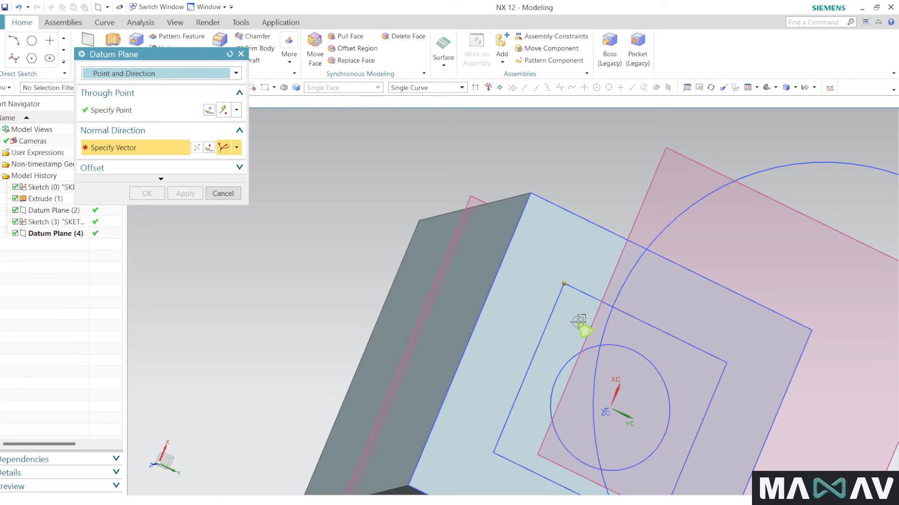
{"action": "left_click", "coordinate": [578, 322]}
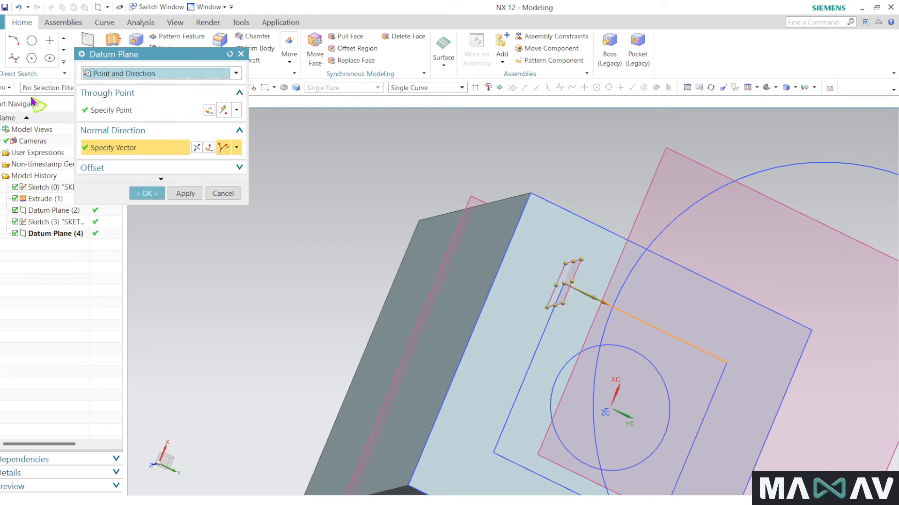
Redefine the datum plane as On Curve on the inner circle, located at an arc length of 0 mm.
{"action": "left_click", "coordinate": [222, 76]}
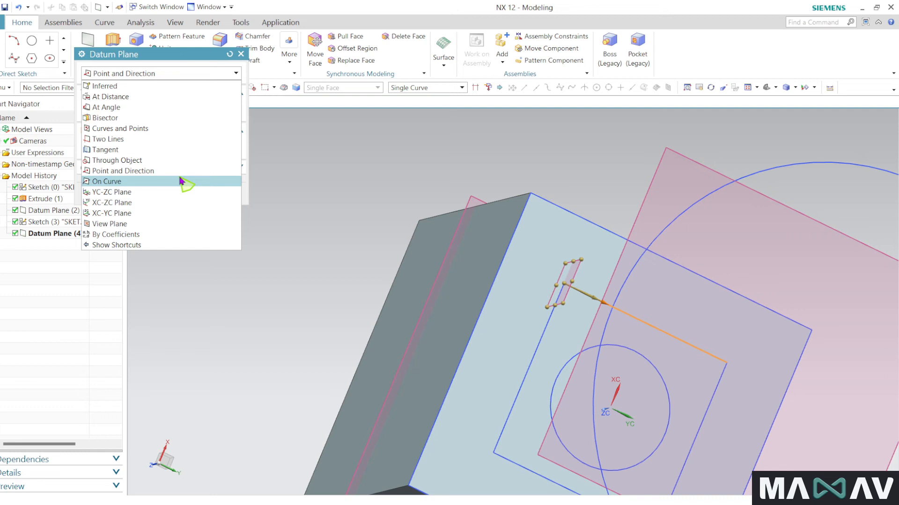
{"action": "left_click", "coordinate": [181, 181]}
{"action": "left_click", "coordinate": [569, 371]}
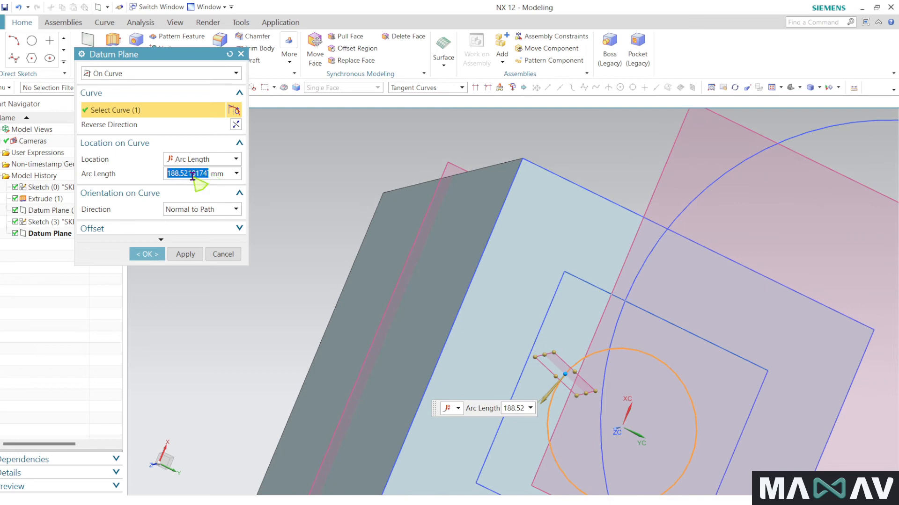
{"action": "type", "text": "0"}
{"action": "key", "text": "Return"}
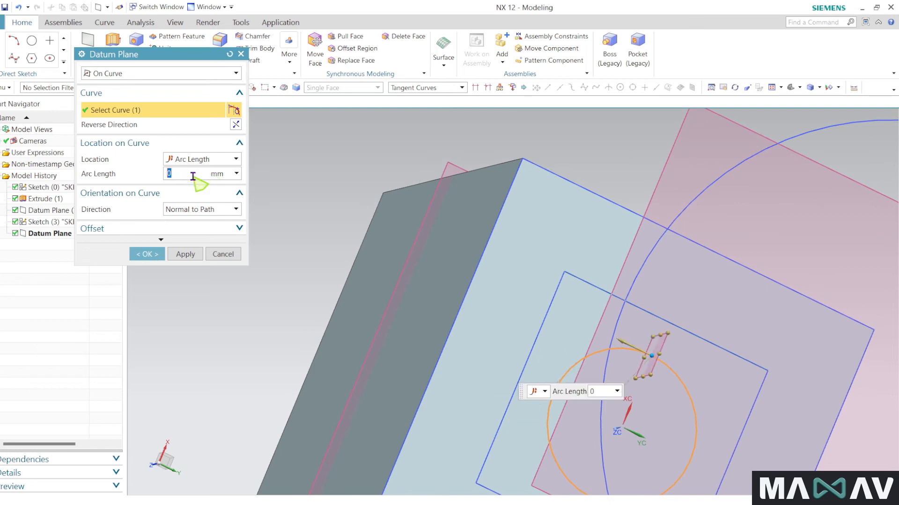
Locate the plane on the circle by % Arc Length and set the value to 90.
{"action": "scroll", "coordinate": [485, 162], "scroll_direction": "down", "scroll_amount": 2}
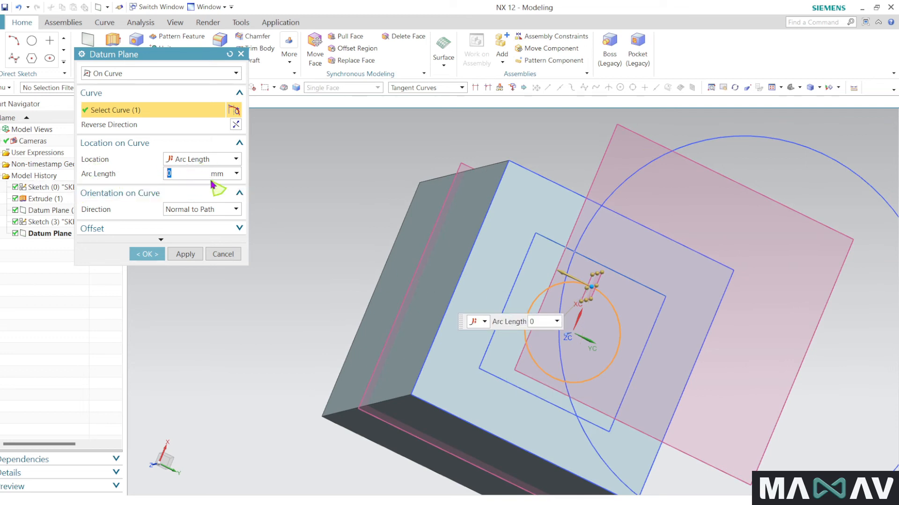
{"action": "left_click", "coordinate": [227, 159]}
{"action": "left_click", "coordinate": [228, 162]}
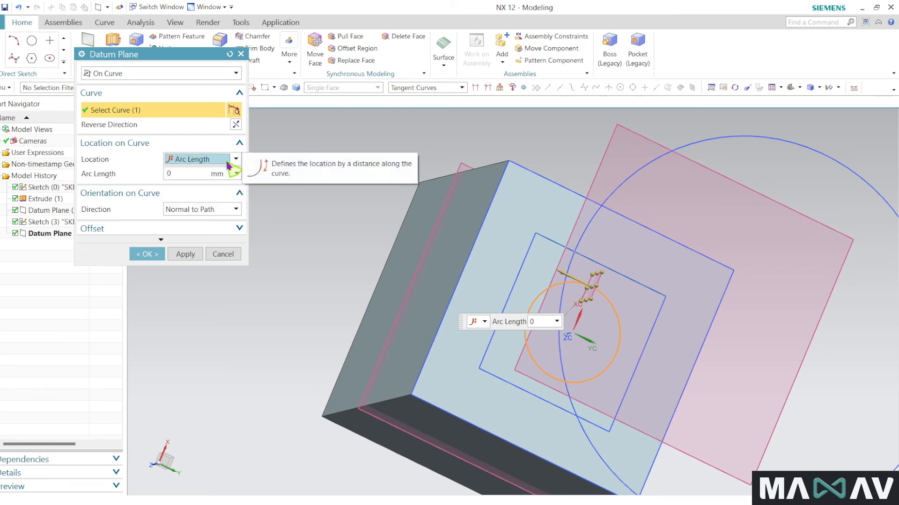
{"action": "left_click", "coordinate": [227, 161]}
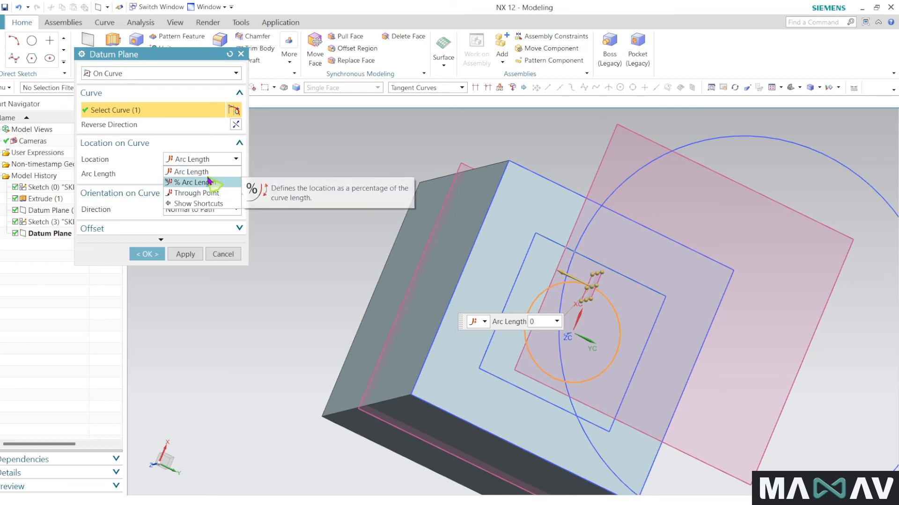
{"action": "left_click", "coordinate": [209, 182]}
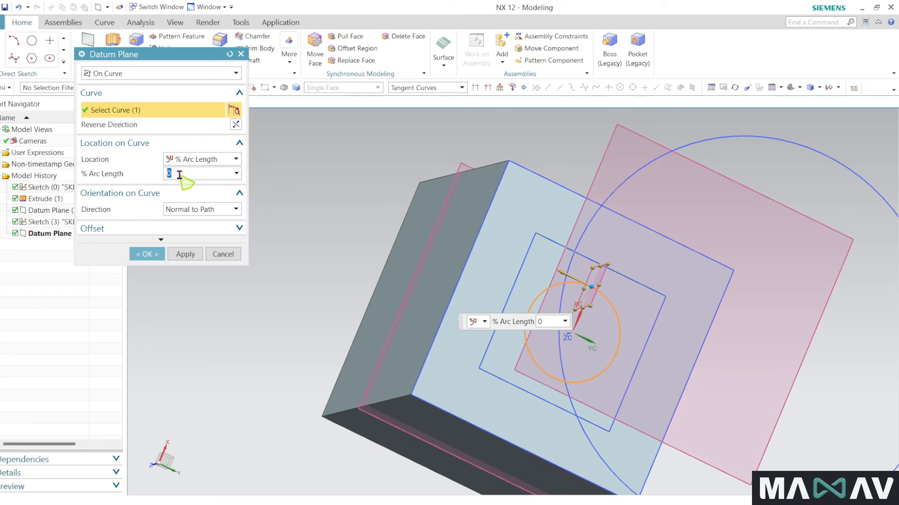
{"action": "type", "text": "90"}
{"action": "key", "text": "Return"}
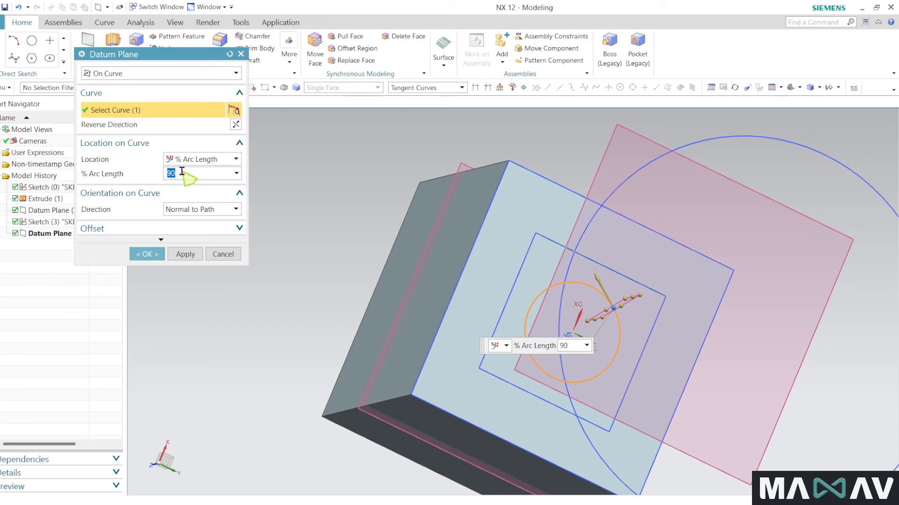
Move the plane along the circle to 50 % arc length, and from there to 25 %.
{"action": "type", "text": "50"}
{"action": "key", "text": "Return"}
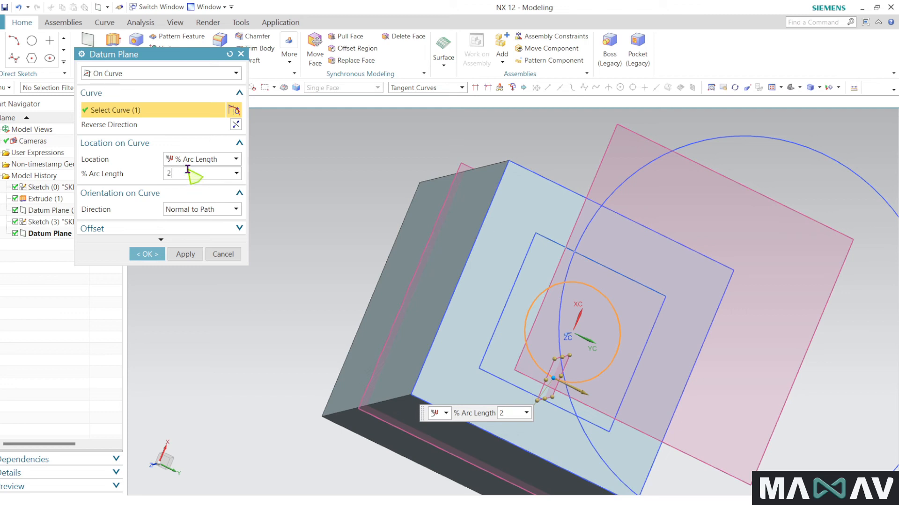
{"action": "type", "text": "25"}
{"action": "key", "text": "Return"}
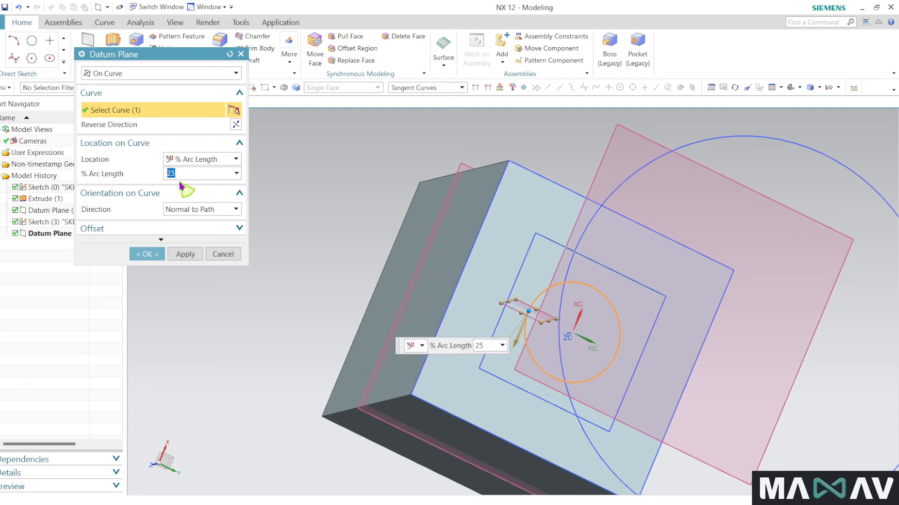
Set the plane's orientation on the circle to Tangent to Path.
{"action": "left_click", "coordinate": [192, 213]}
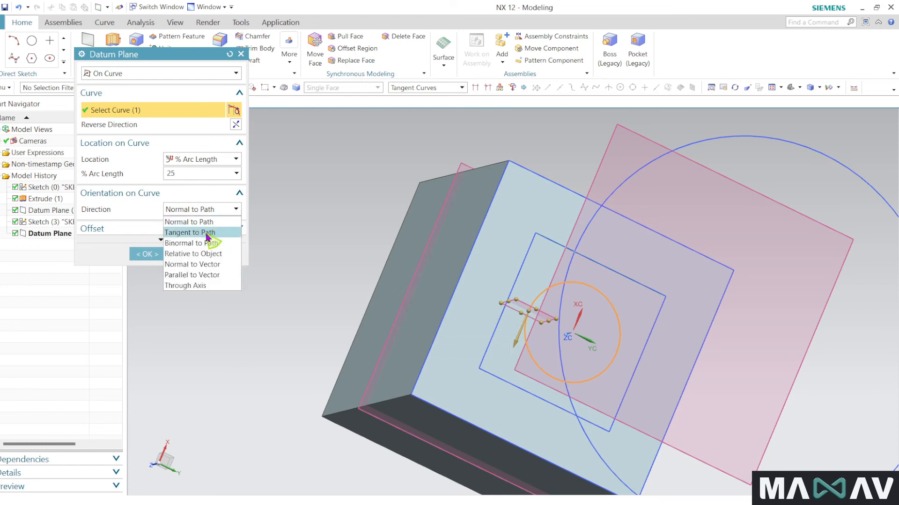
{"action": "left_click", "coordinate": [205, 233]}
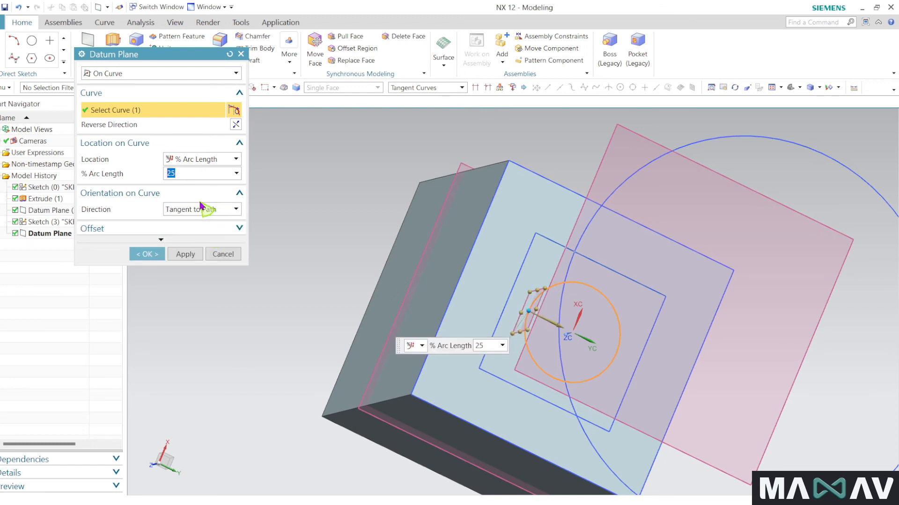
{"action": "scroll", "coordinate": [571, 341], "scroll_direction": "up", "scroll_amount": 2}
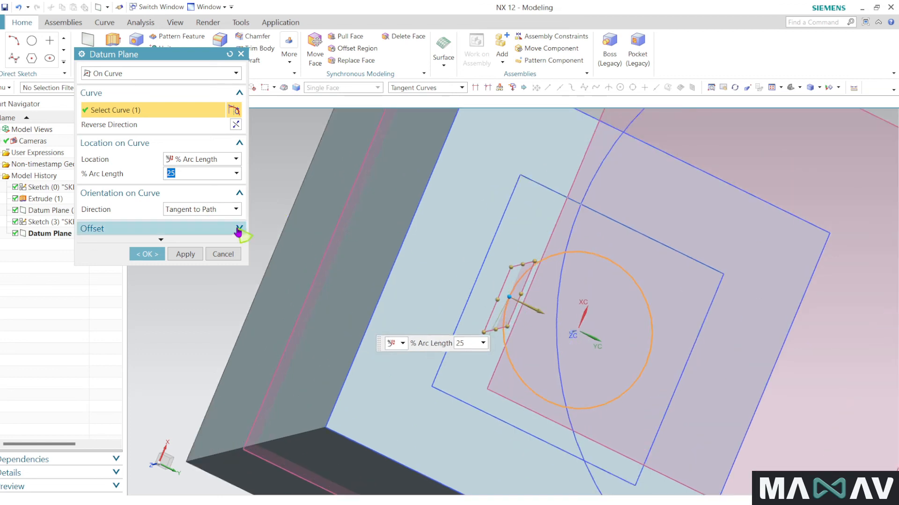
Try the Binormal to Path orientation on the circle, followed by Relative to Object.
{"action": "left_click", "coordinate": [236, 209]}
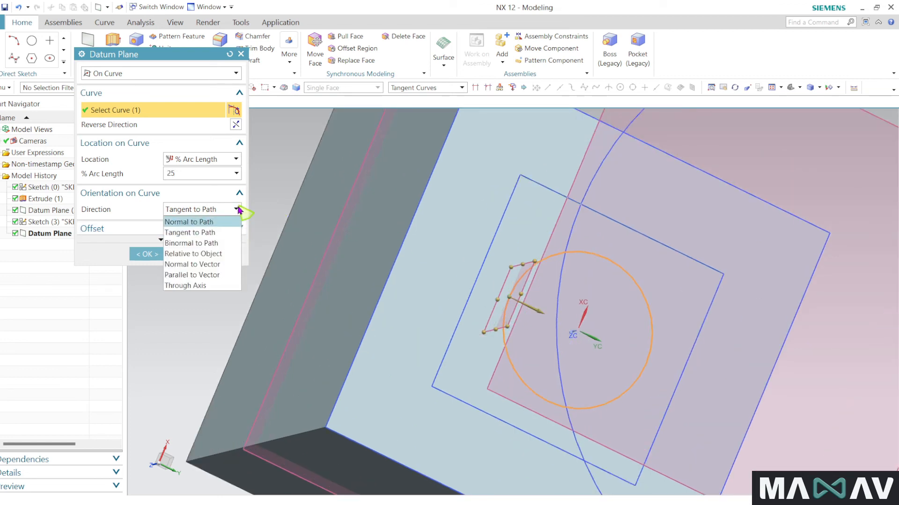
{"action": "left_click", "coordinate": [229, 244]}
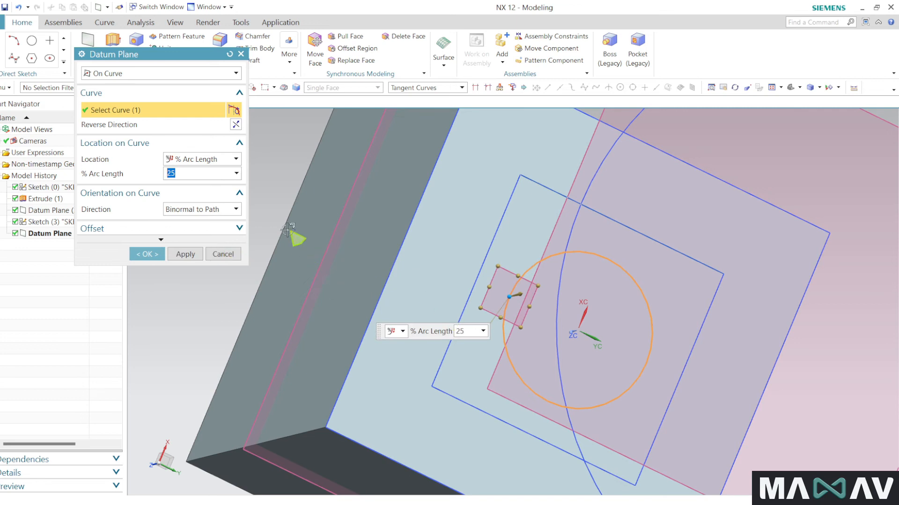
{"action": "left_click", "coordinate": [237, 210]}
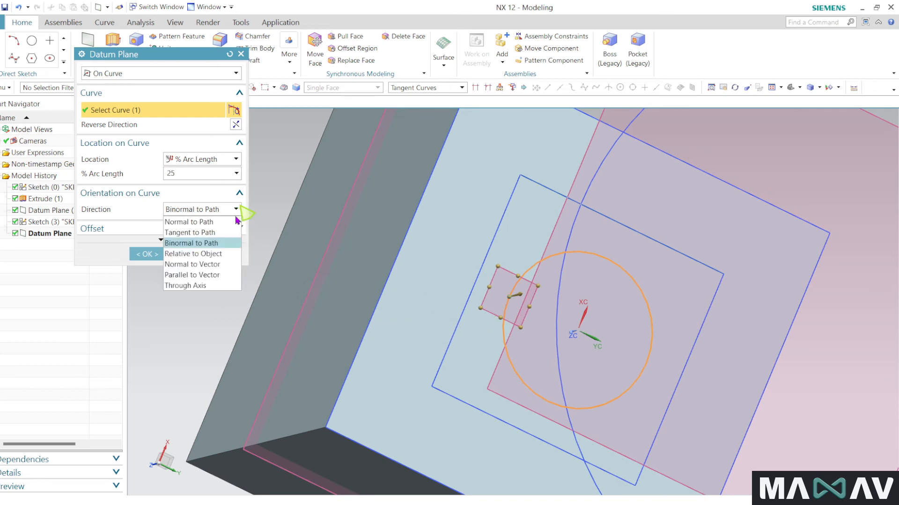
{"action": "left_click", "coordinate": [229, 255]}
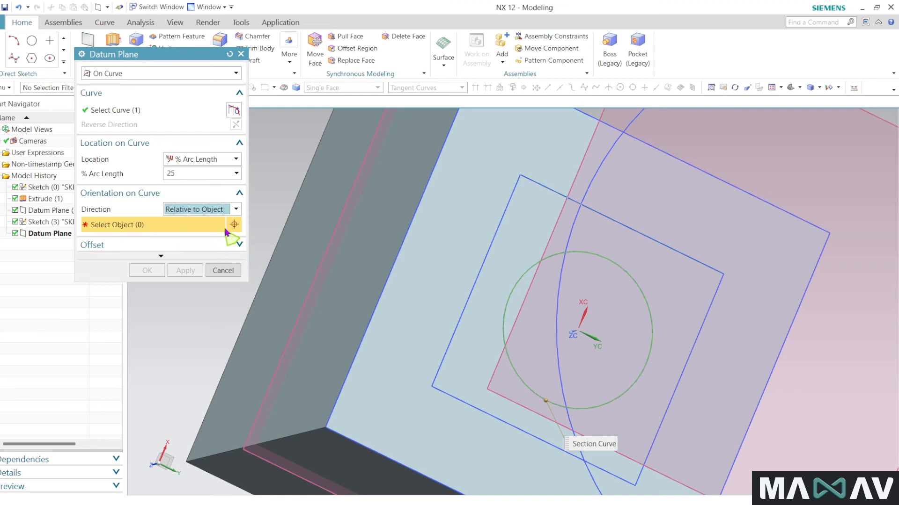
Try the Parallel to Vector orientation with a vector along the XC direction, and discard the datum plane definition.
{"action": "left_click", "coordinate": [236, 209]}
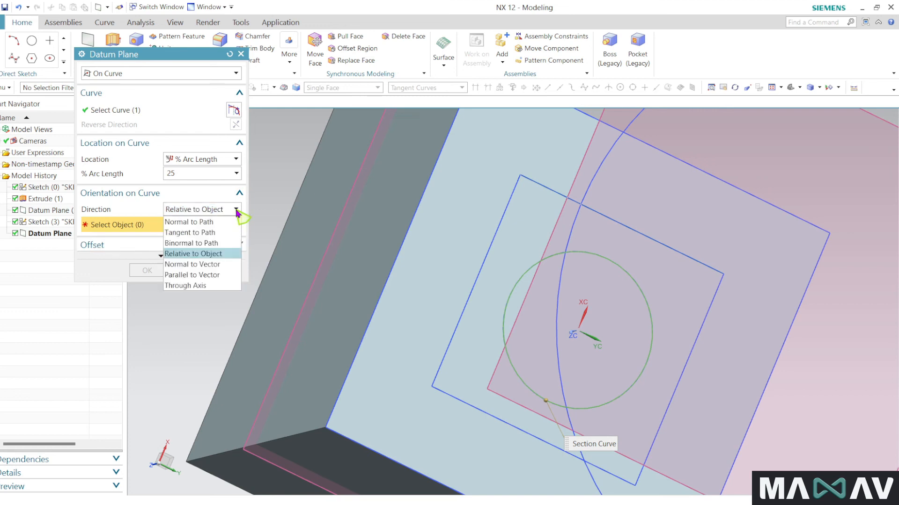
{"action": "left_click", "coordinate": [210, 275]}
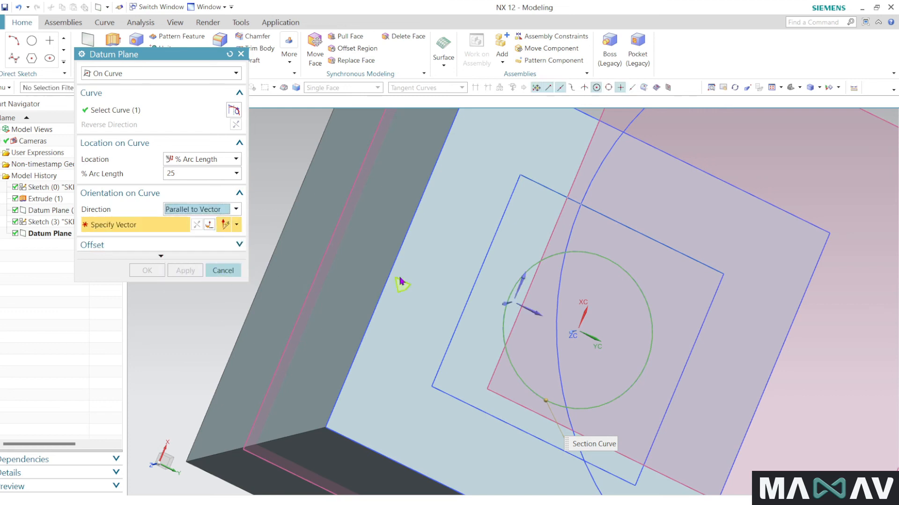
{"action": "middle_click_drag", "start_coordinate": [420, 266], "coordinate": [504, 330]}
{"action": "left_click", "coordinate": [633, 299]}
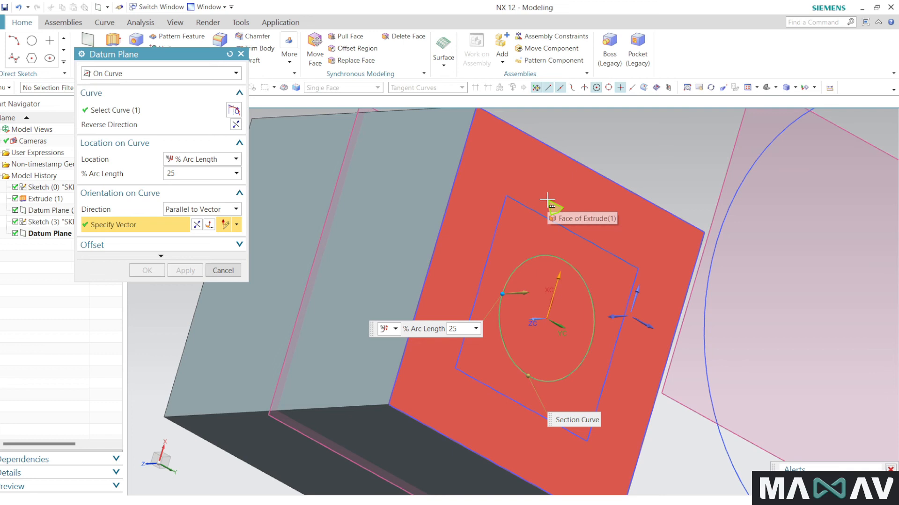
{"action": "left_click", "coordinate": [242, 53]}
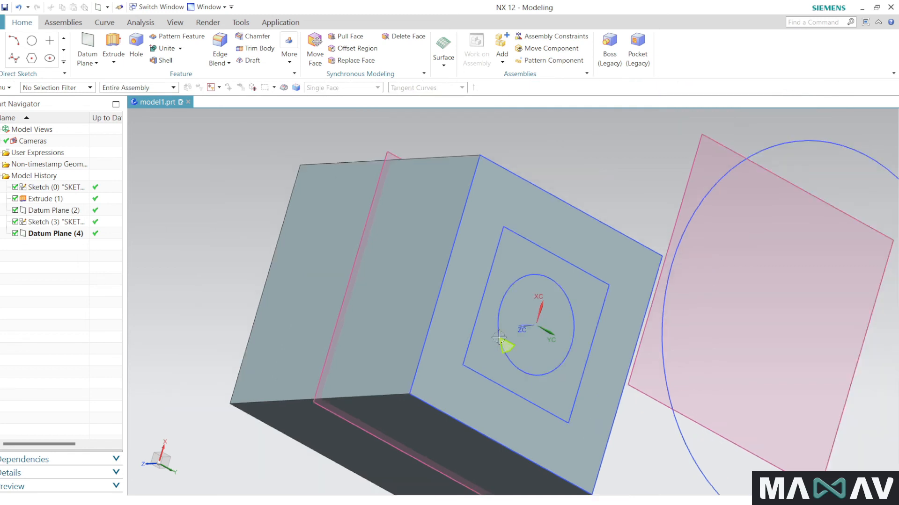
Define an Intersection datum axis between the block's large side face and the sketched face.
{"action": "scroll", "coordinate": [499, 337], "scroll_direction": "down", "scroll_amount": 1}
{"action": "scroll", "coordinate": [300, 217], "scroll_direction": "down", "scroll_amount": 1}
{"action": "left_click", "coordinate": [89, 63]}
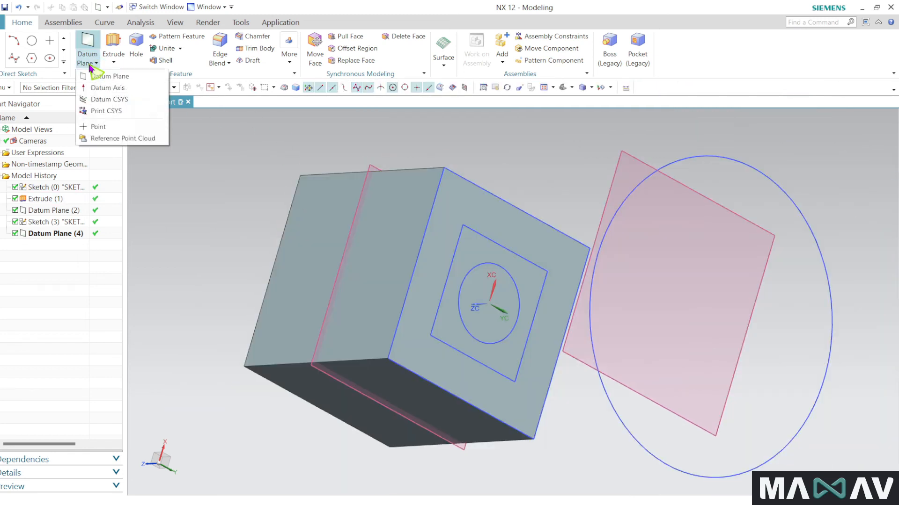
{"action": "left_click", "coordinate": [95, 87]}
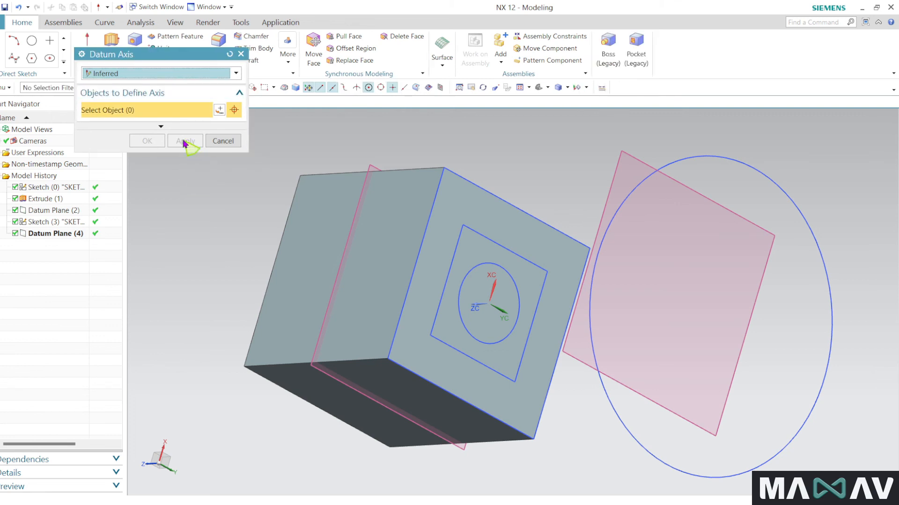
{"action": "left_click", "coordinate": [236, 73]}
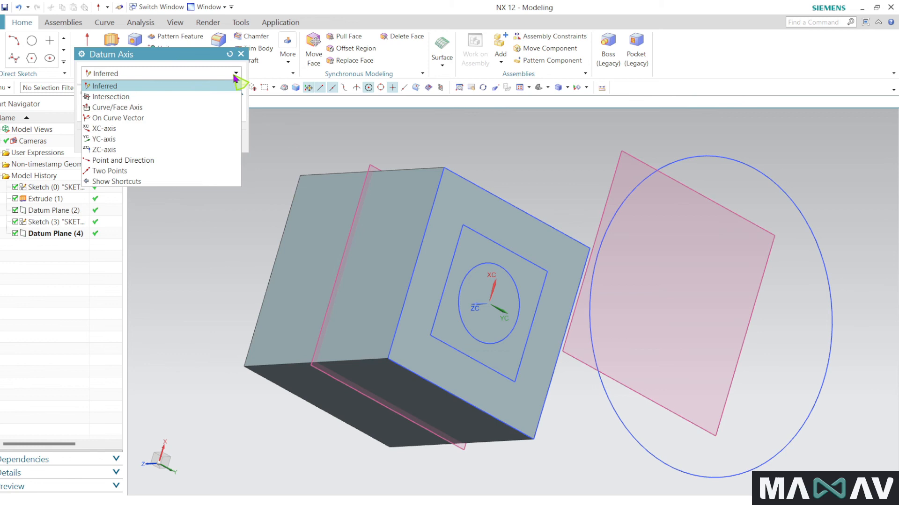
{"action": "left_click", "coordinate": [114, 97]}
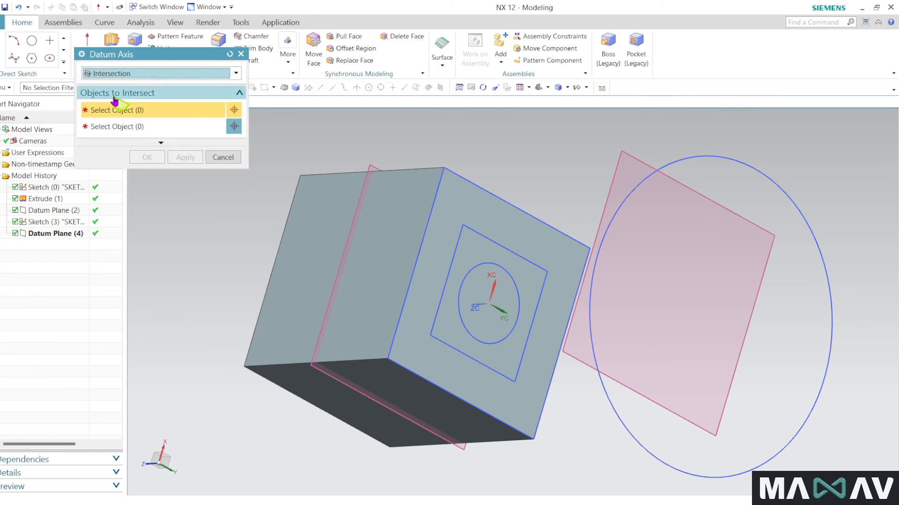
{"action": "left_click", "coordinate": [371, 261]}
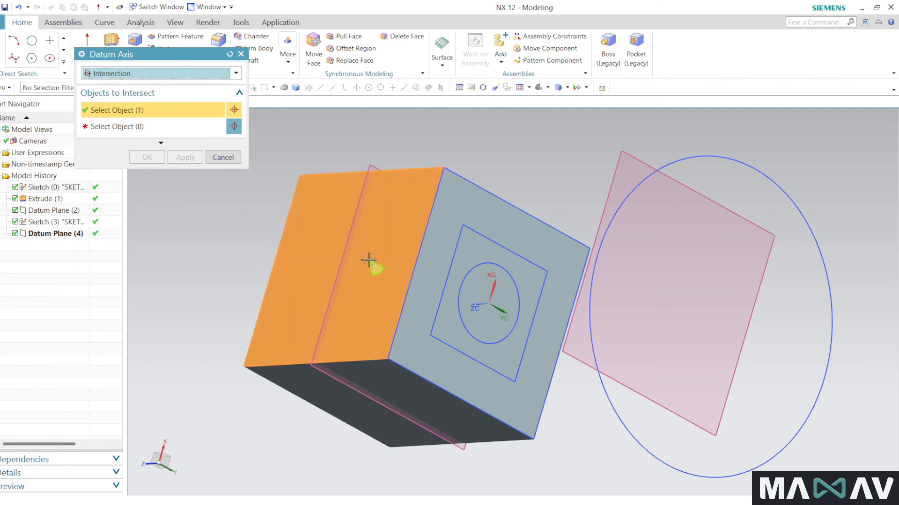
{"action": "left_click", "coordinate": [436, 291]}
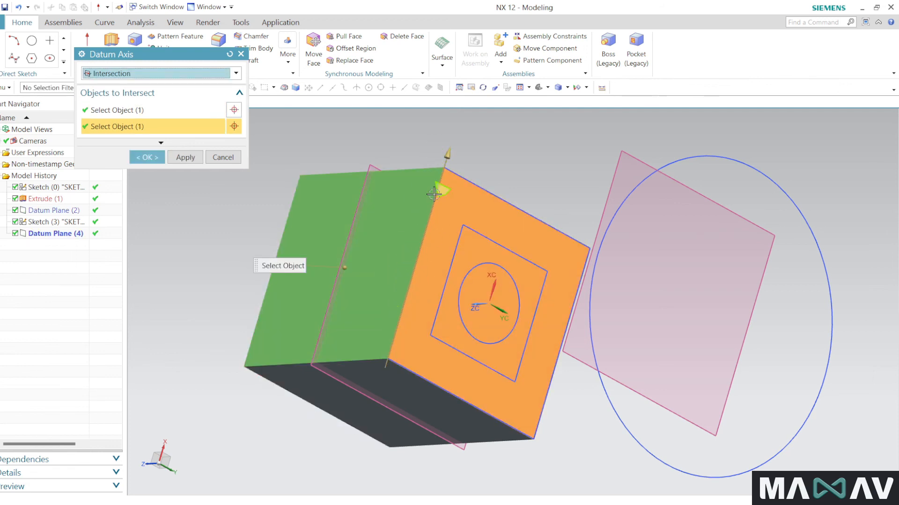
Stretch the datum axis upward, farther beyond the block's upper corner.
{"action": "scroll", "coordinate": [471, 162], "scroll_direction": "up", "scroll_amount": 3}
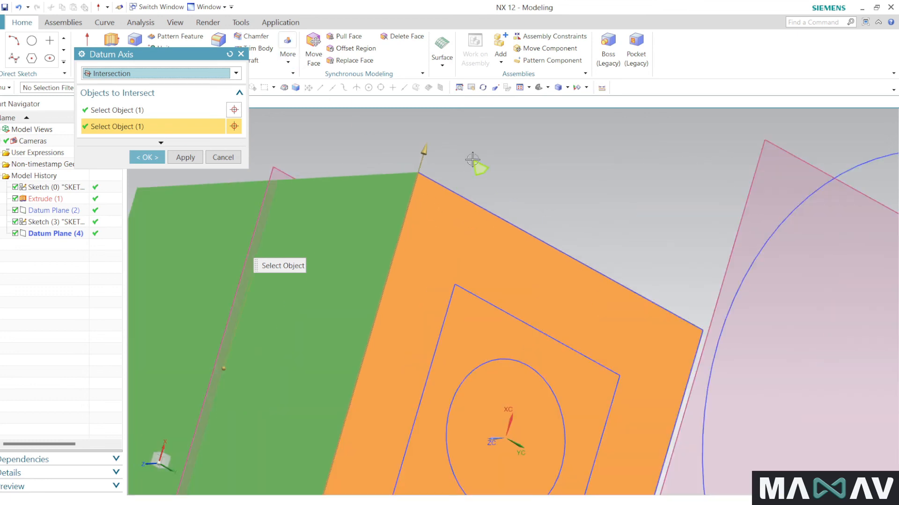
{"action": "left_click_drag", "start_coordinate": [428, 148], "coordinate": [438, 117]}
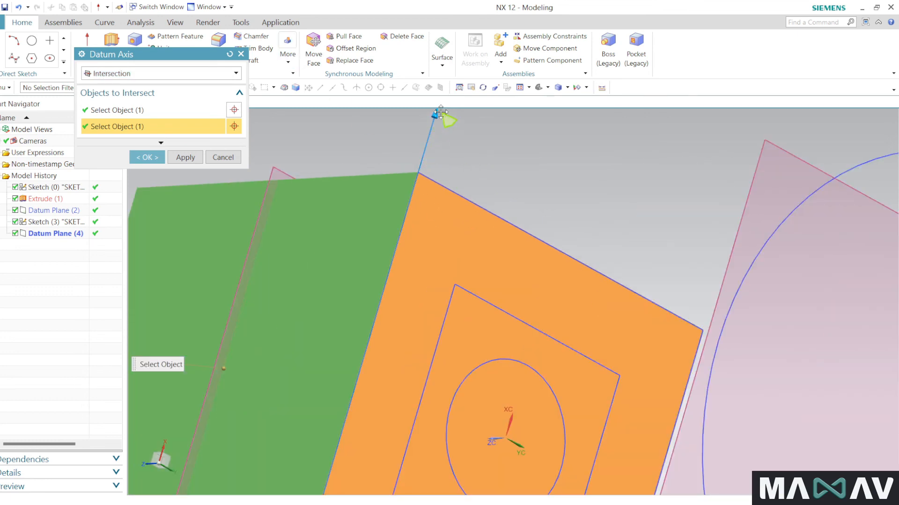
{"action": "scroll", "coordinate": [424, 205], "scroll_direction": "down", "scroll_amount": 3}
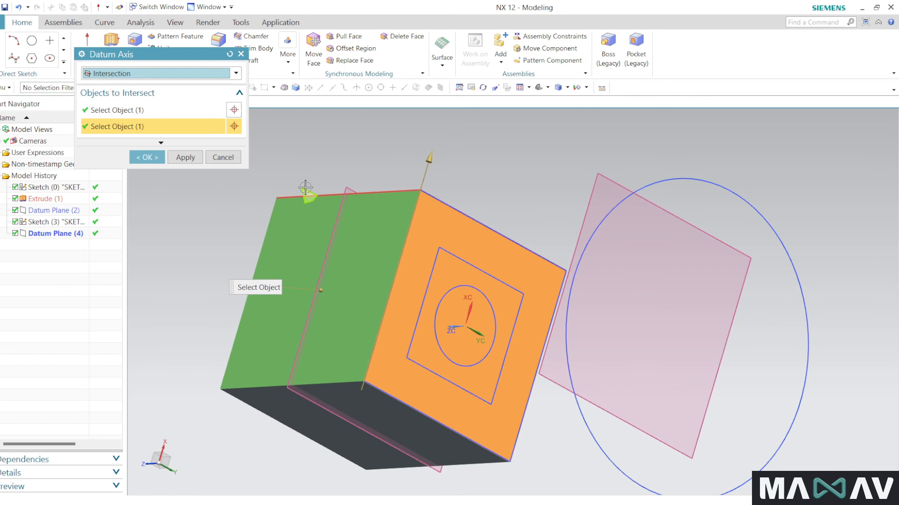
Try the Curve/Face Axis datum axis type, followed by Inferred, and discard the axis definition.
{"action": "left_click", "coordinate": [236, 74]}
{"action": "left_click", "coordinate": [184, 108]}
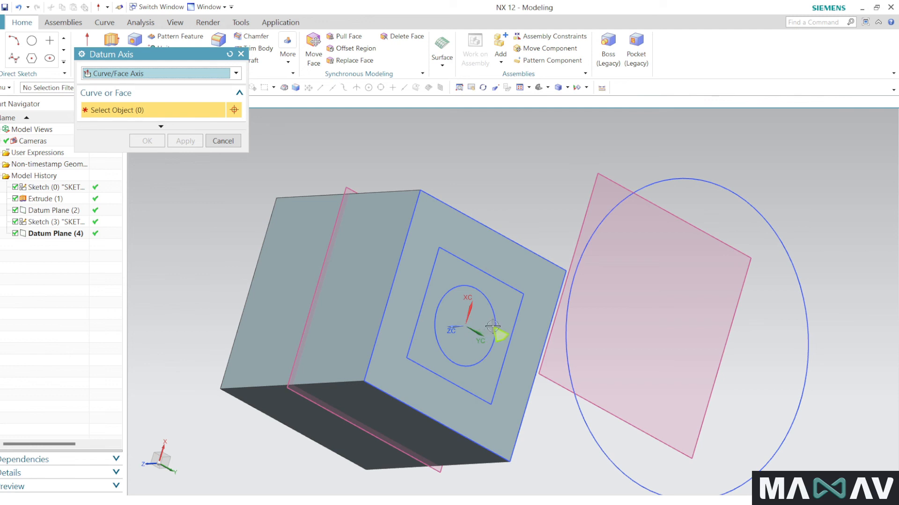
{"action": "scroll", "coordinate": [473, 326], "scroll_direction": "up", "scroll_amount": 3}
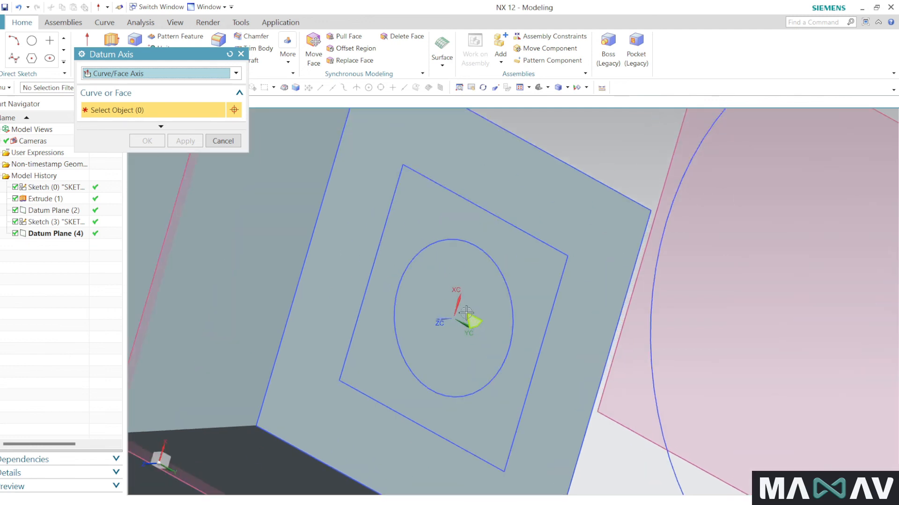
{"action": "scroll", "coordinate": [466, 312], "scroll_direction": "down", "scroll_amount": 4}
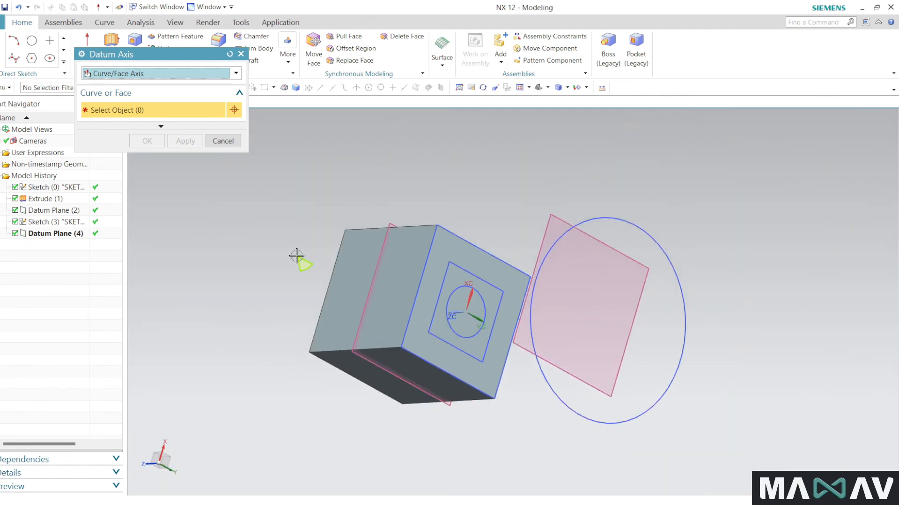
{"action": "middle_click_drag", "start_coordinate": [294, 260], "coordinate": [330, 277]}
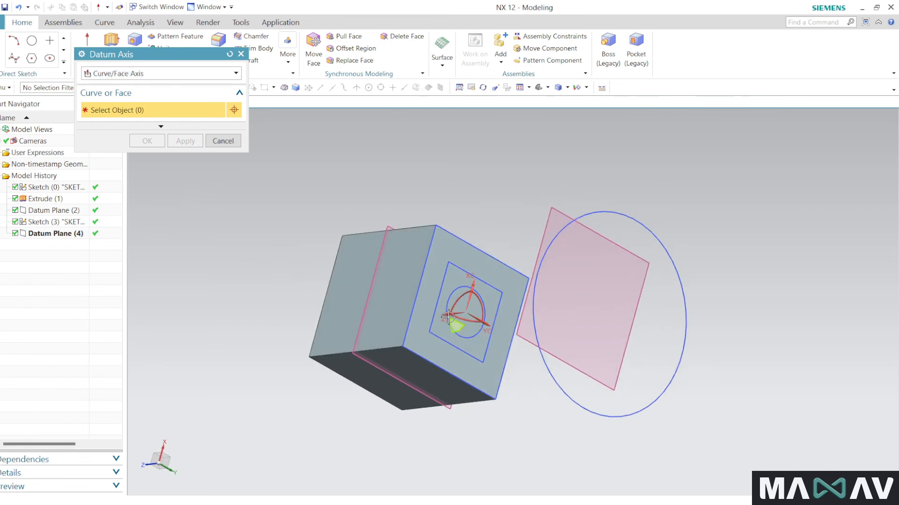
{"action": "left_click", "coordinate": [241, 73]}
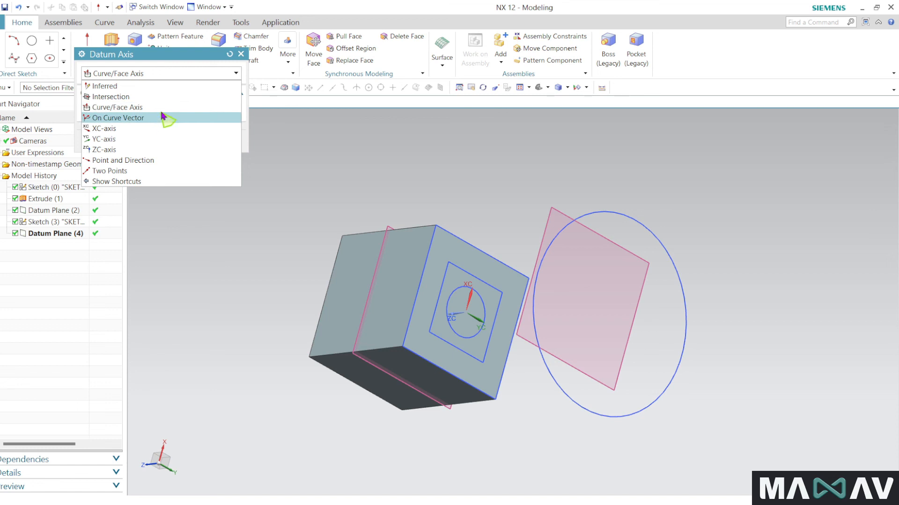
{"action": "left_click", "coordinate": [182, 75]}
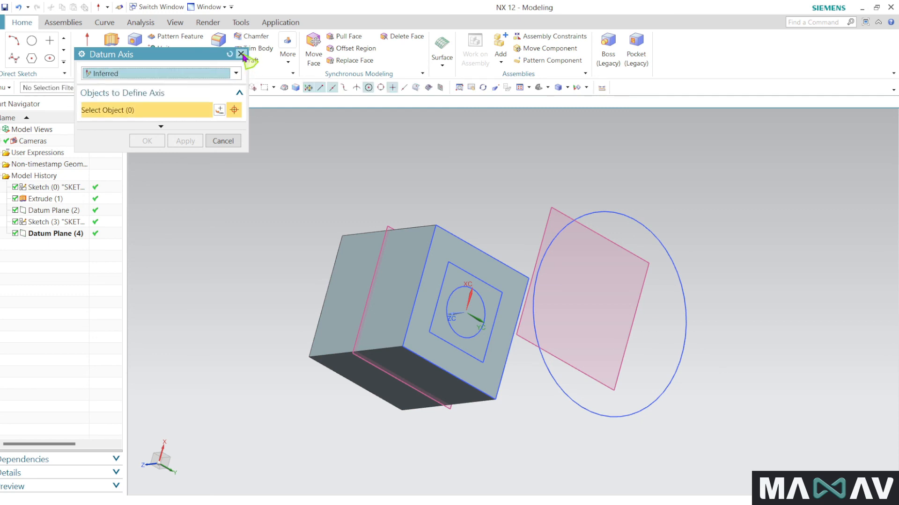
{"action": "left_click", "coordinate": [241, 54]}
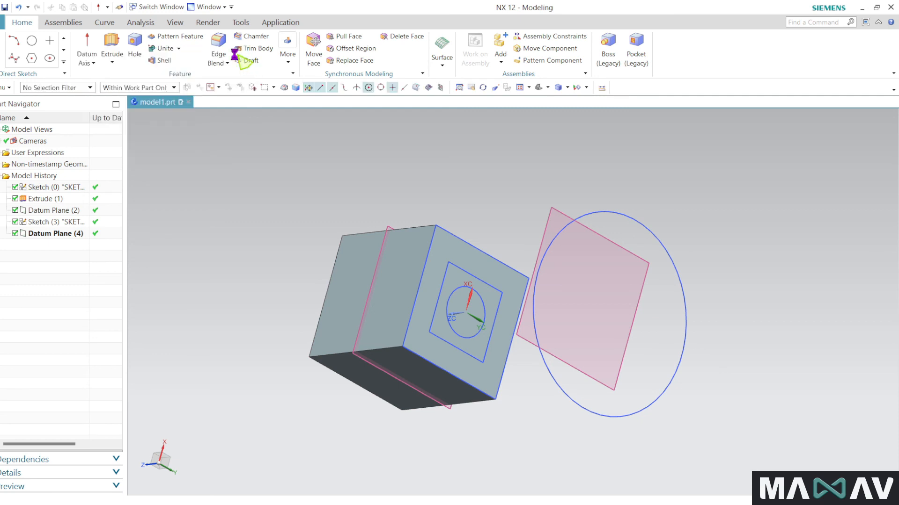
Try an Inferred datum coordinate system using the point at the circle's center and one side line of the sketched rectangle.
{"action": "left_click", "coordinate": [94, 63]}
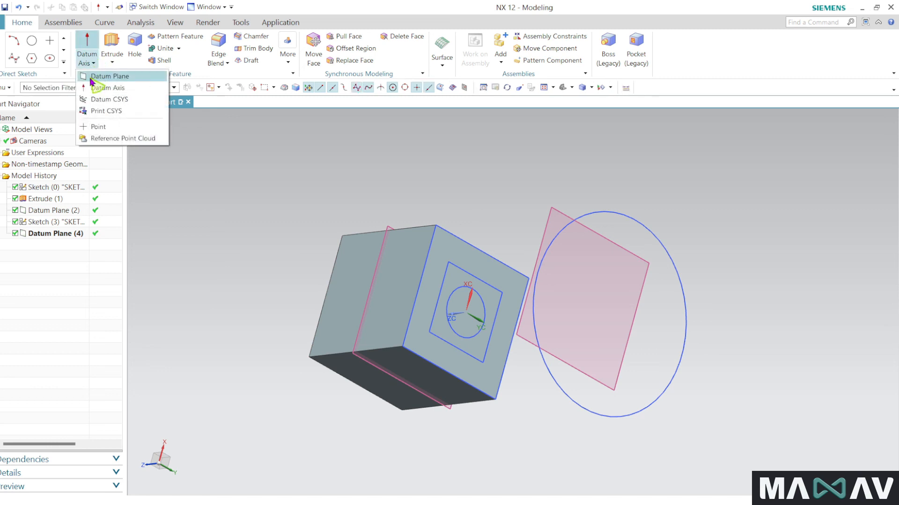
{"action": "left_click", "coordinate": [92, 99]}
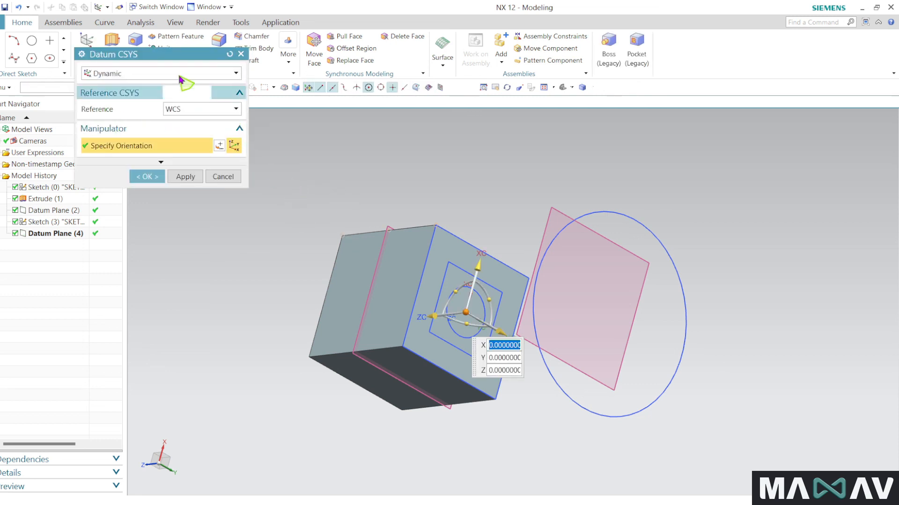
{"action": "left_click", "coordinate": [200, 75]}
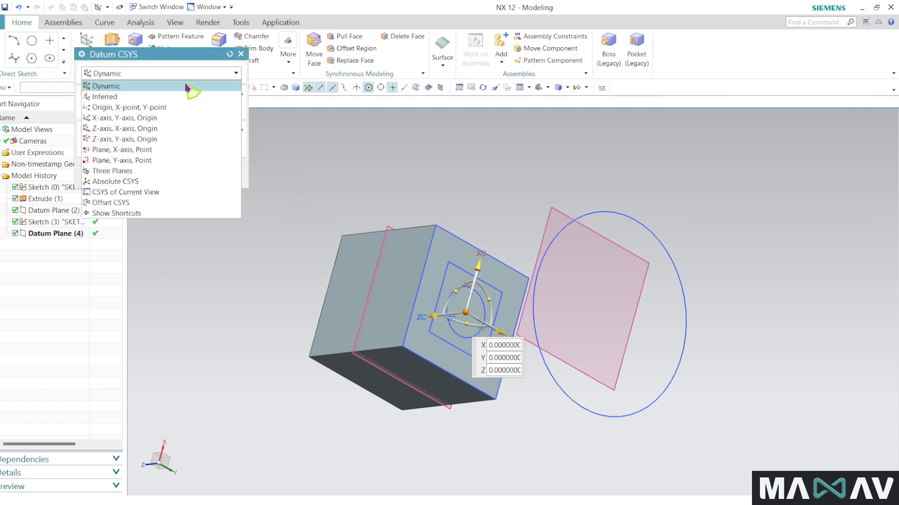
{"action": "left_click", "coordinate": [176, 97]}
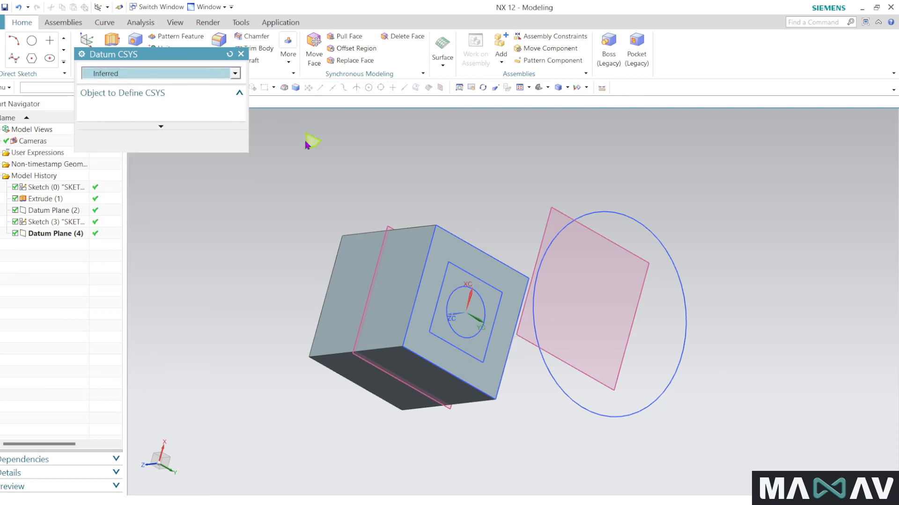
{"action": "left_click", "coordinate": [458, 312]}
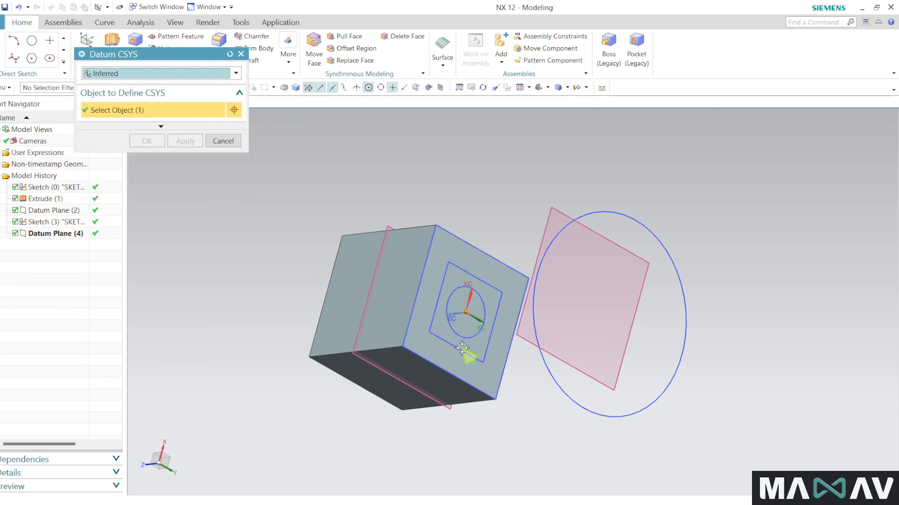
{"action": "scroll", "coordinate": [461, 370], "scroll_direction": "up", "scroll_amount": 3}
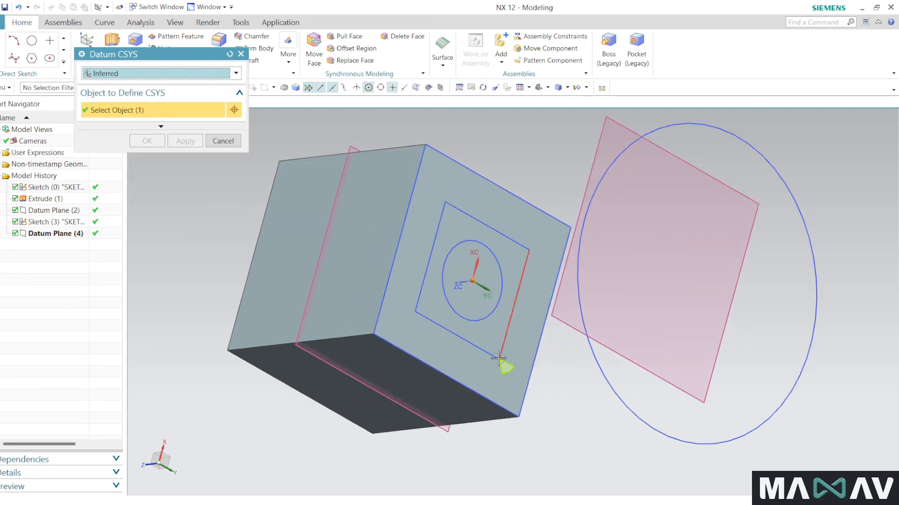
{"action": "middle_click_drag", "start_coordinate": [498, 359], "coordinate": [490, 332]}
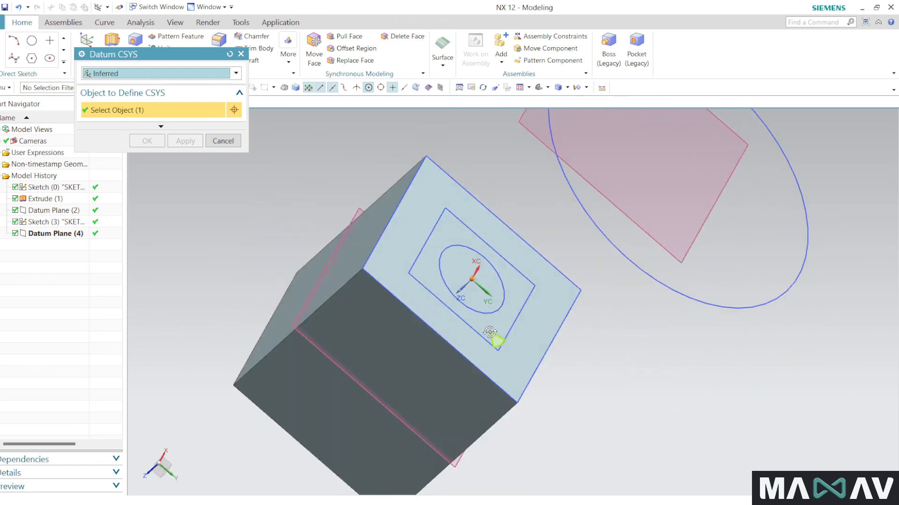
{"action": "left_click", "coordinate": [433, 234]}
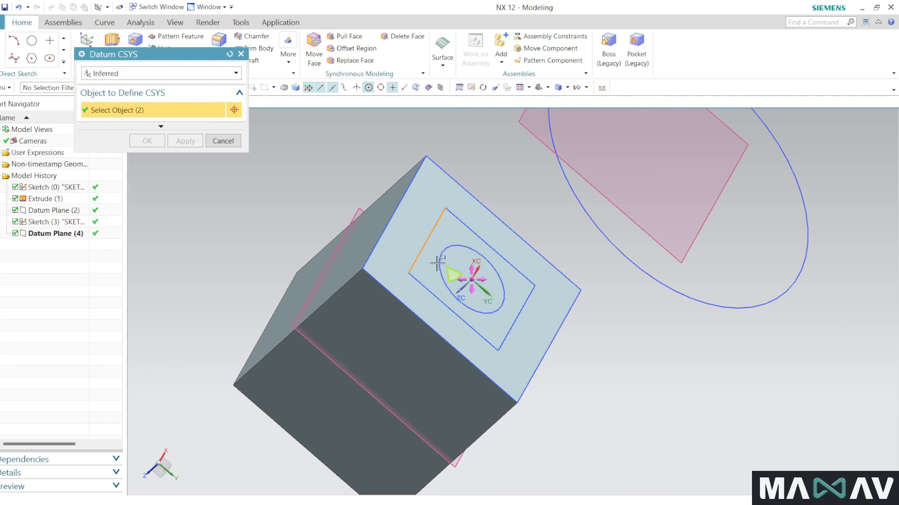
Try the Dynamic coordinate system type, rotating the manipulator twice, the second time by -30 degrees, and discard the definition.
{"action": "left_click", "coordinate": [203, 75]}
{"action": "left_click", "coordinate": [187, 88]}
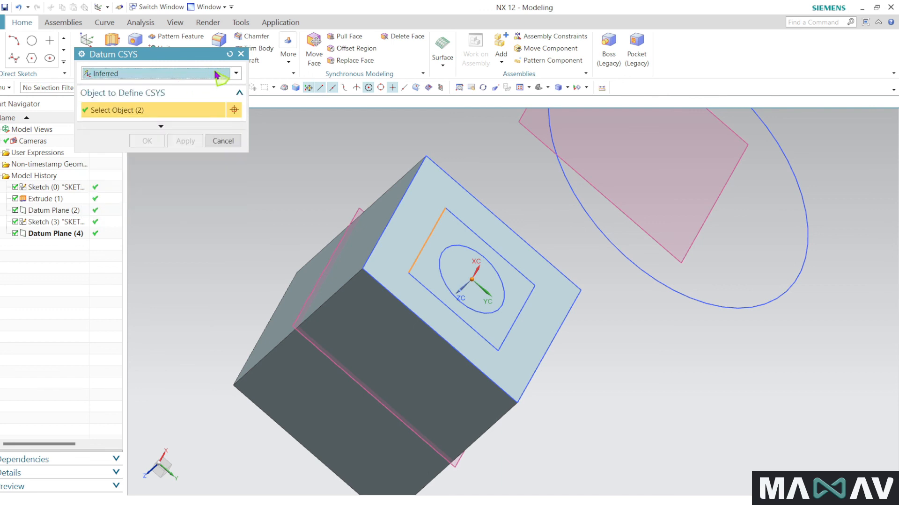
{"action": "left_click", "coordinate": [233, 74]}
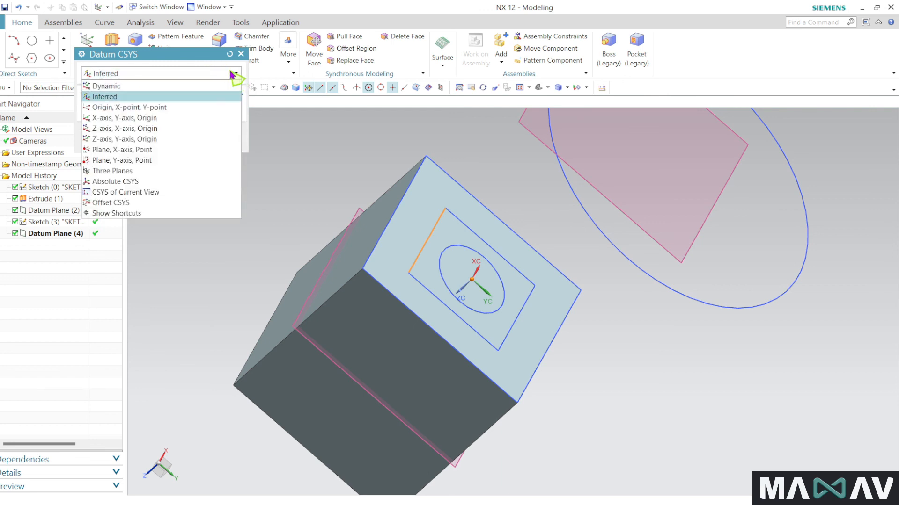
{"action": "left_click", "coordinate": [138, 86]}
{"action": "left_click_drag", "start_coordinate": [499, 278], "coordinate": [519, 299]}
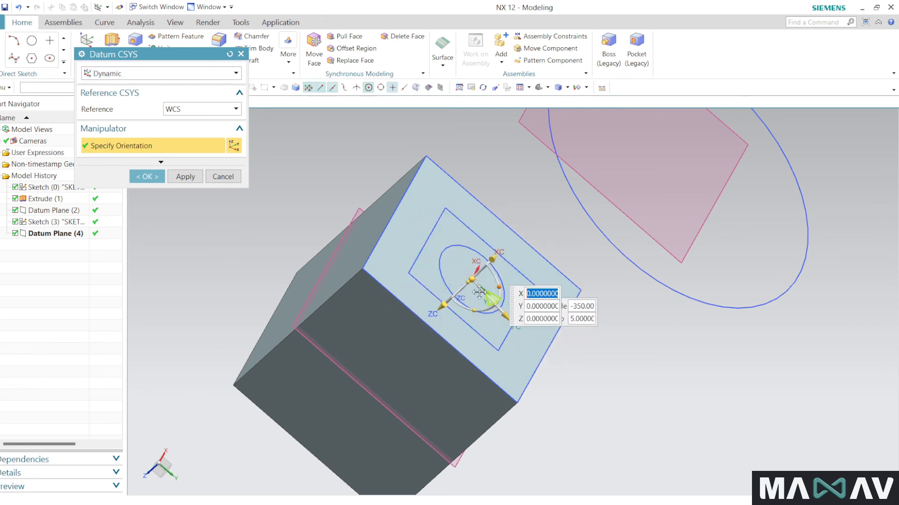
{"action": "mouse_move", "coordinate": [474, 316]}
{"action": "left_mouse_down"}
{"action": "mouse_move", "coordinate": [507, 314]}
{"action": "mouse_move", "coordinate": [495, 268]}
{"action": "mouse_move", "coordinate": [483, 263]}
{"action": "mouse_move", "coordinate": [468, 304]}
{"action": "left_mouse_up"}
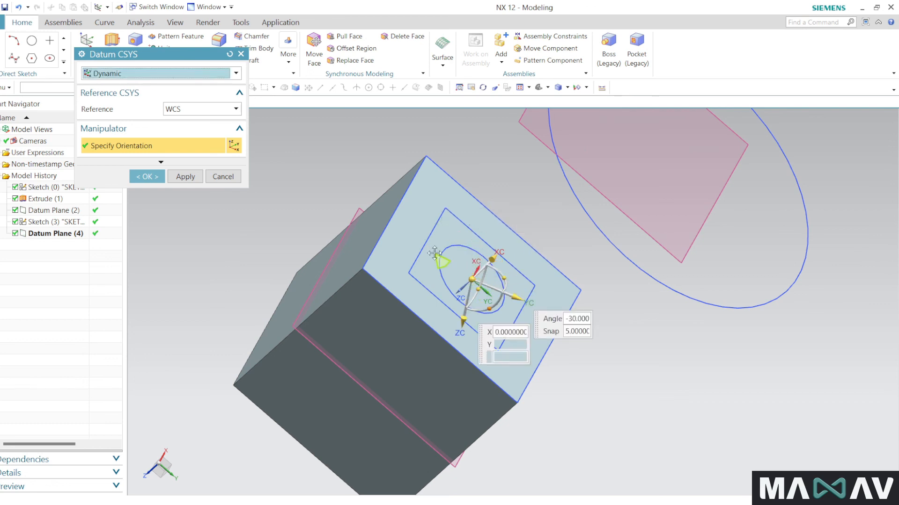
{"action": "left_click", "coordinate": [236, 74]}
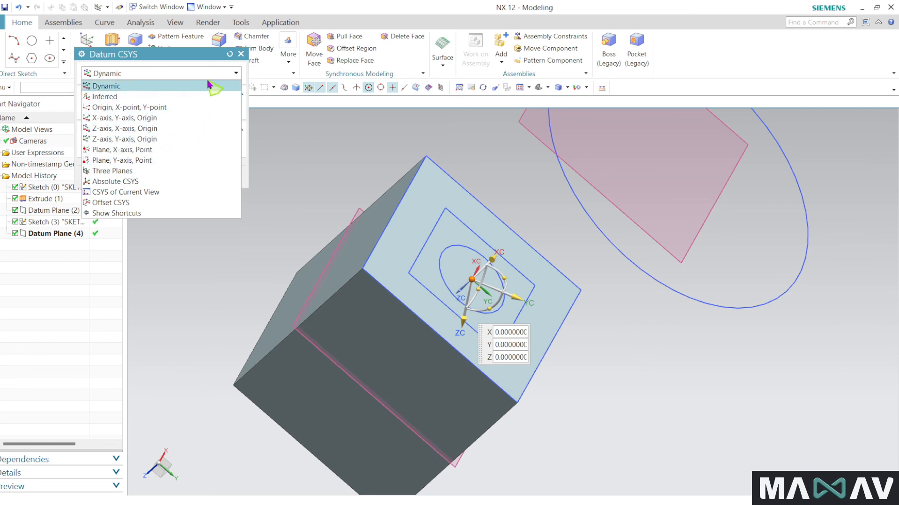
{"action": "left_click", "coordinate": [241, 57]}
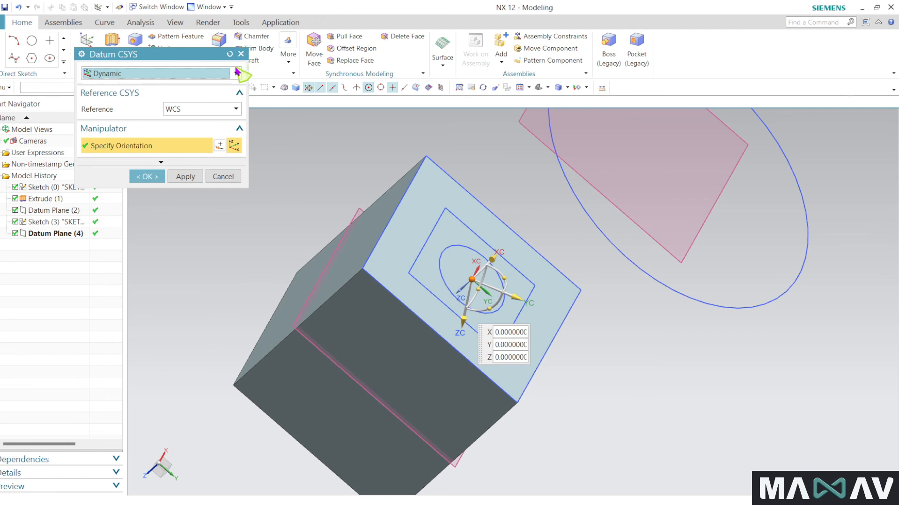
{"action": "left_click", "coordinate": [241, 53]}
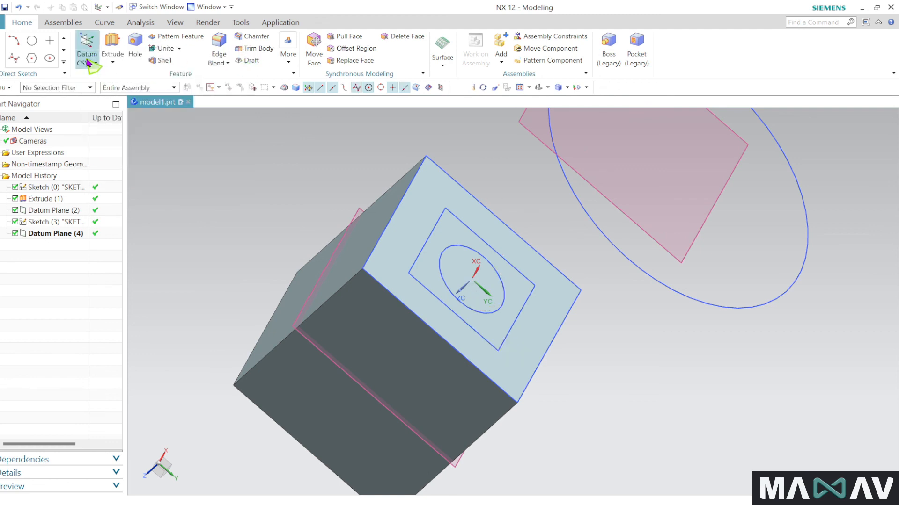
{"action": "left_click", "coordinate": [90, 63]}
{"action": "left_click", "coordinate": [87, 46]}
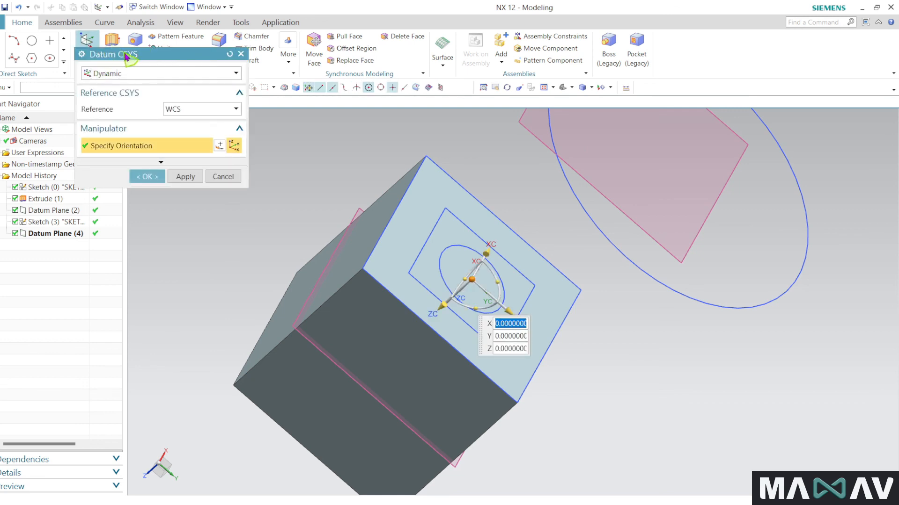
{"action": "left_click", "coordinate": [241, 54]}
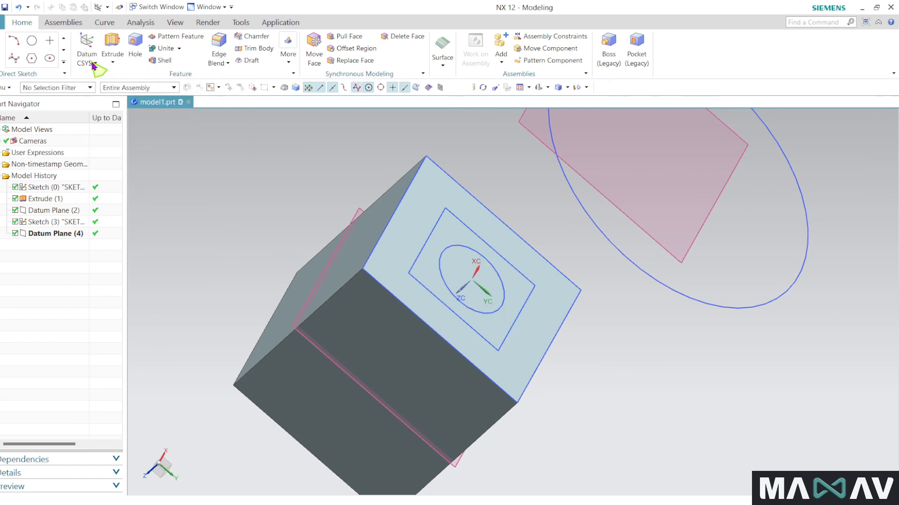
Start a datum plane, switch its type to Inferred, and close the definition without creating a plane.
{"action": "left_click", "coordinate": [94, 62]}
{"action": "left_click", "coordinate": [96, 74]}
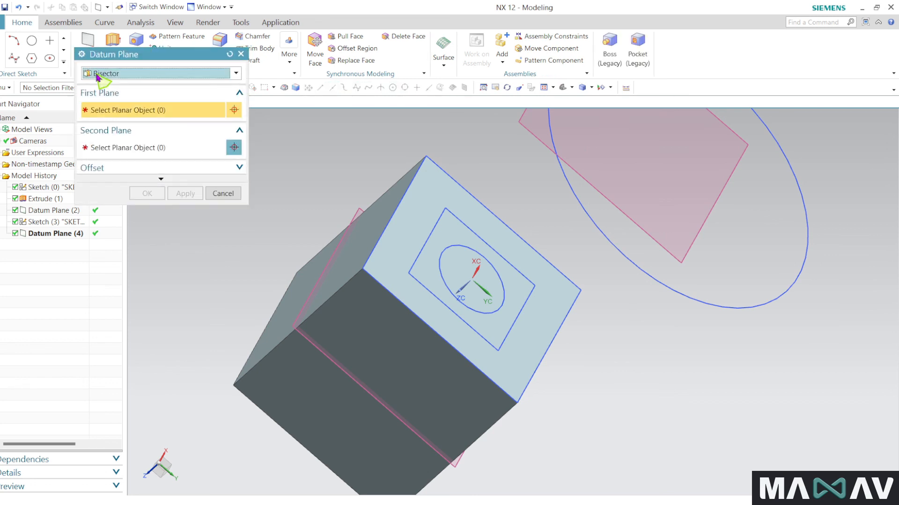
{"action": "left_click", "coordinate": [236, 73]}
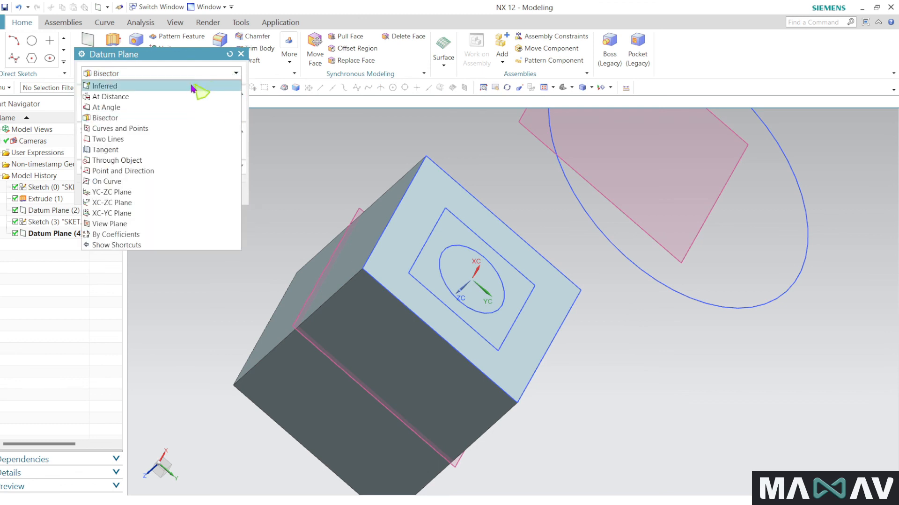
{"action": "left_click", "coordinate": [192, 87]}
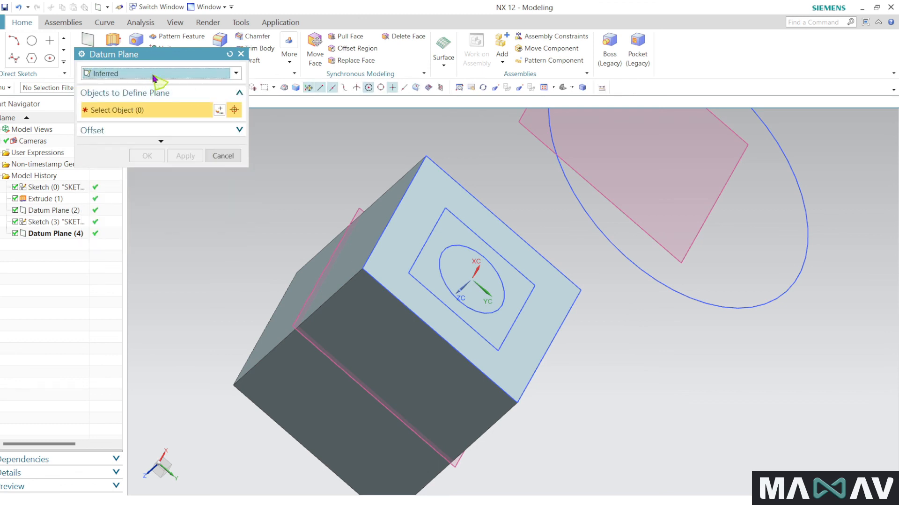
{"action": "left_click", "coordinate": [241, 54]}
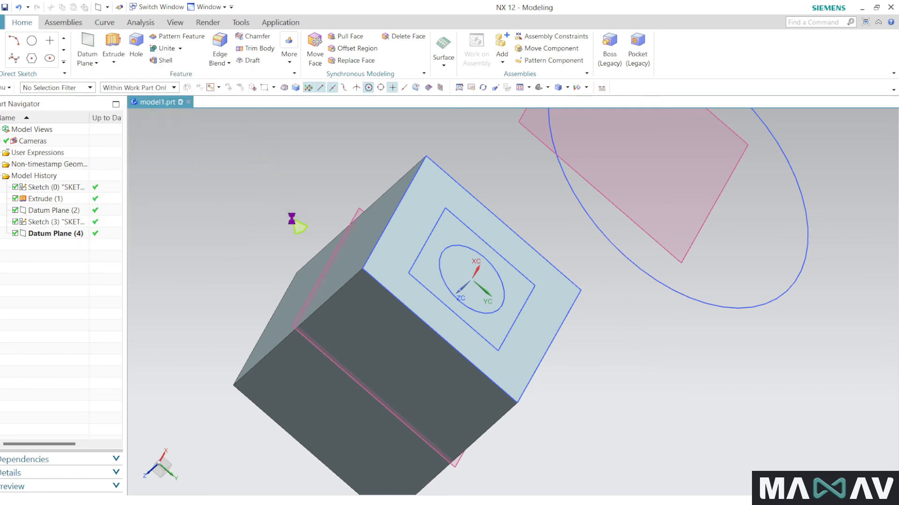